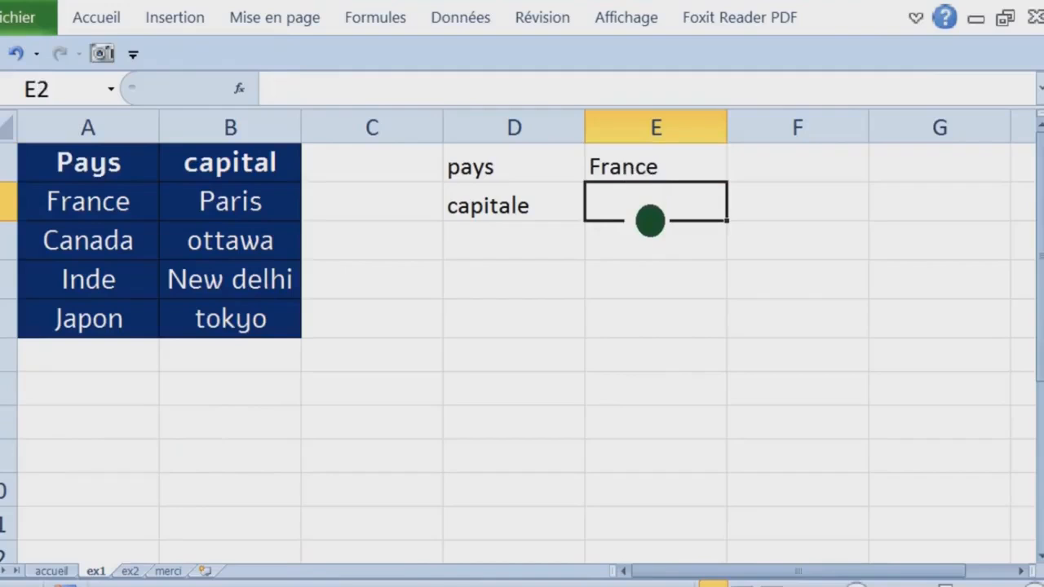
Enter the placeholder ? in E2 and fill the France row, A2:B2, with standard green.
type(".")
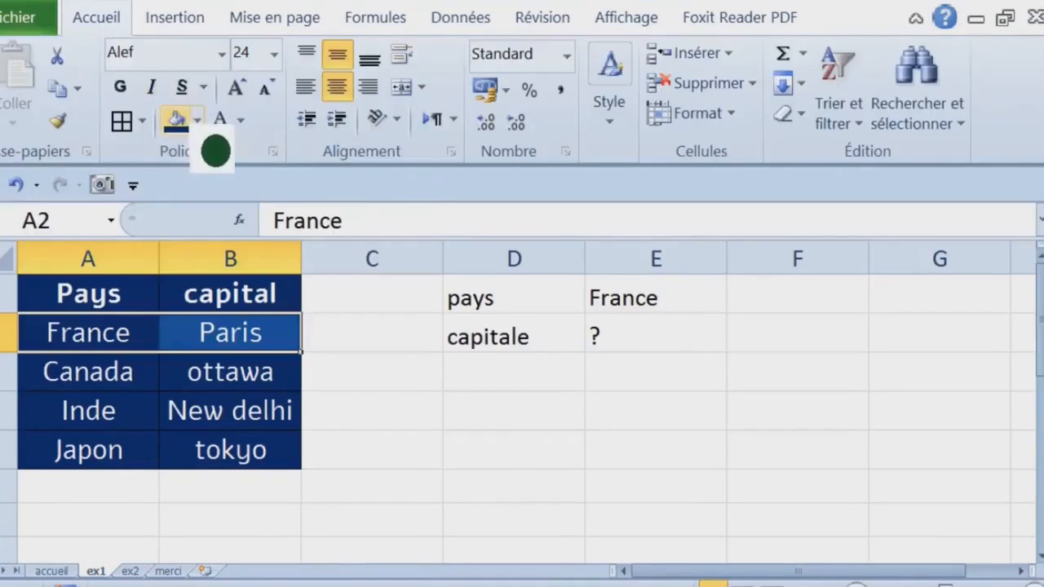
left_click(198, 121)
left_click(293, 329)
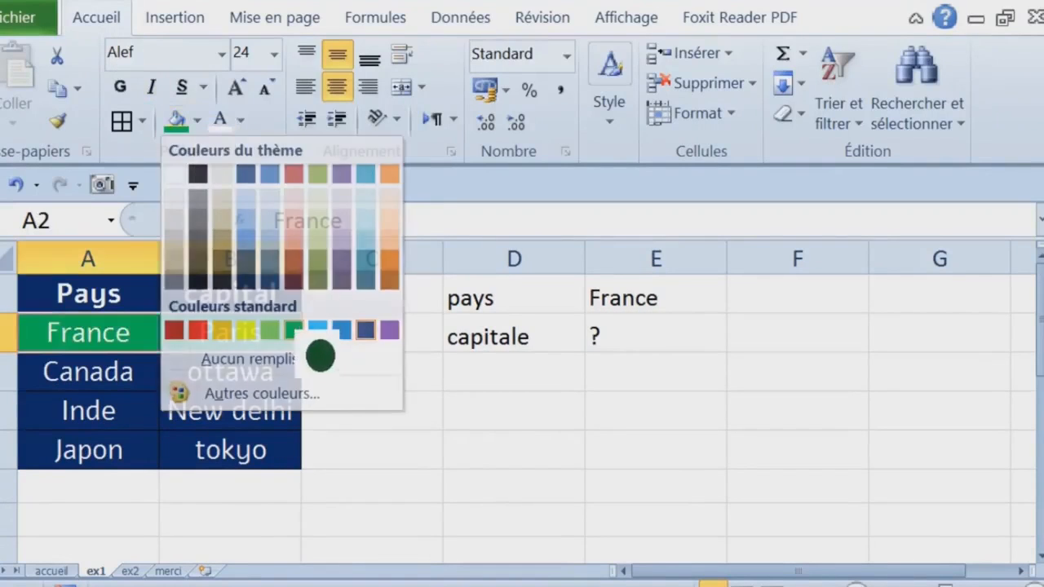
Replace the country in E1 with japon.
left_click(667, 306)
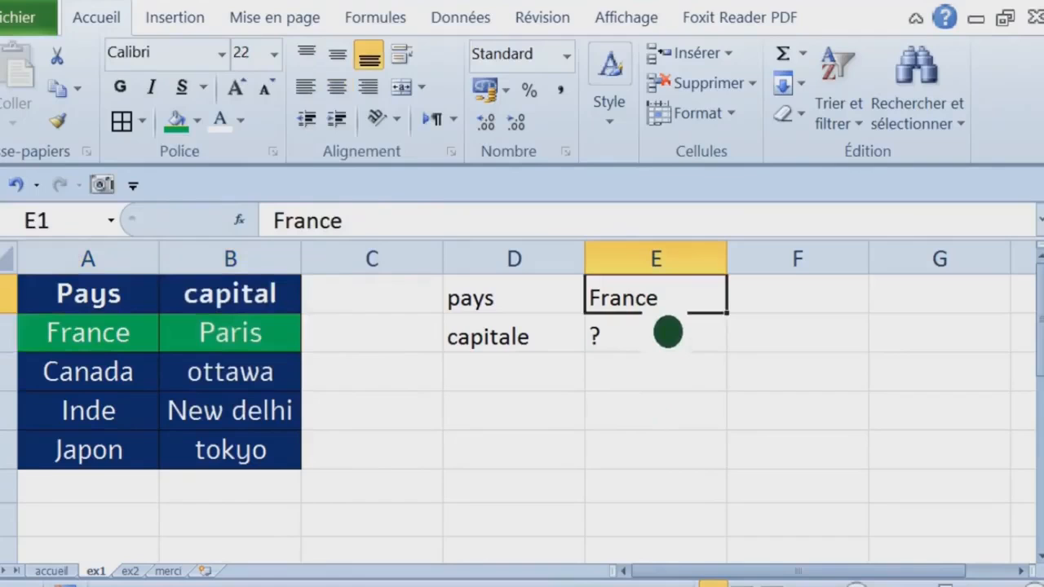
type("j")
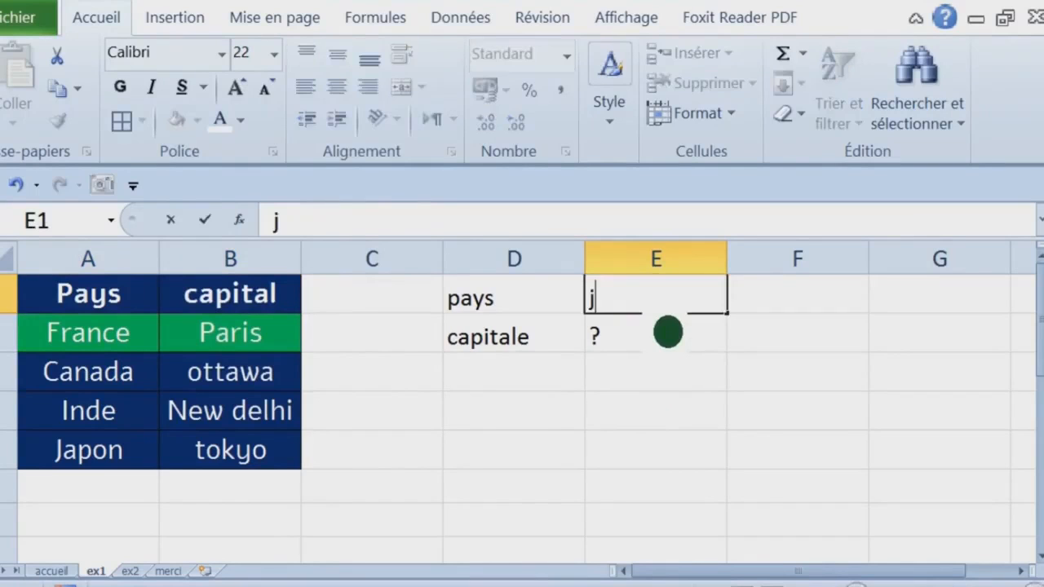
type("apon")
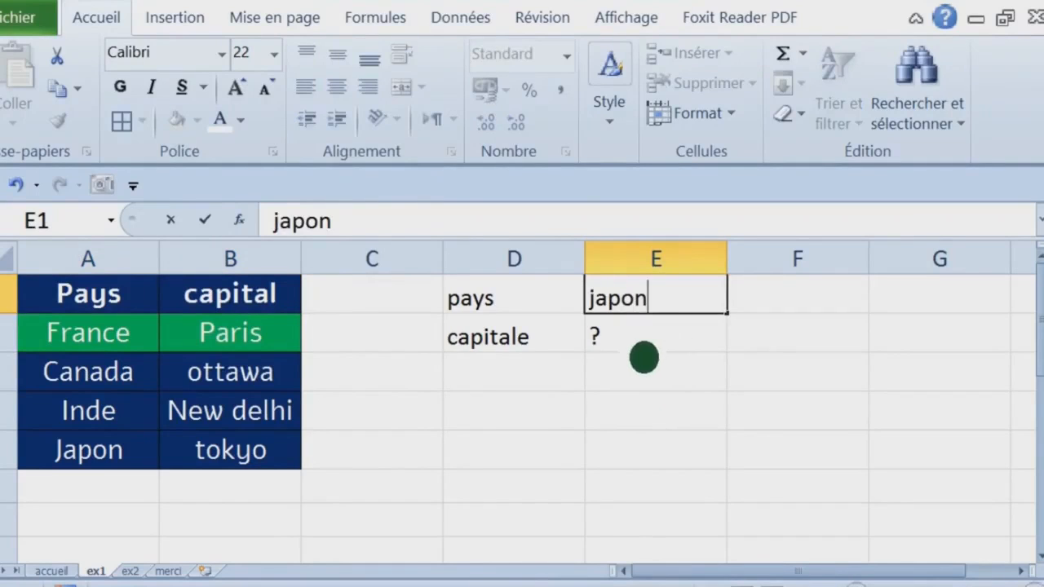
key("Return")
Fill the Japon row, A5:B5, with standard yellow and set its font color to black.
left_click(129, 463)
left_click_drag(132, 480, 226, 477)
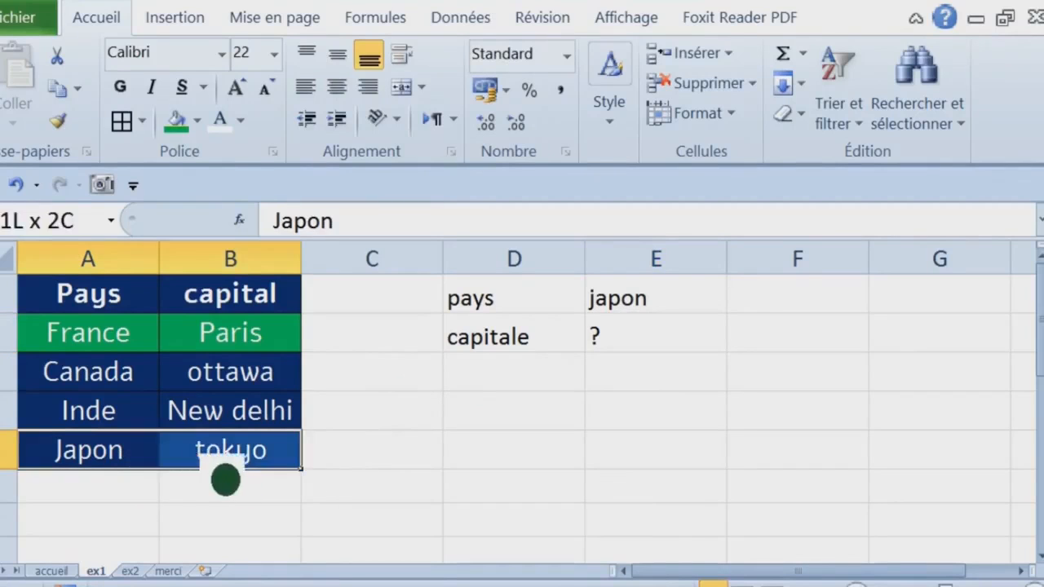
left_click(196, 120)
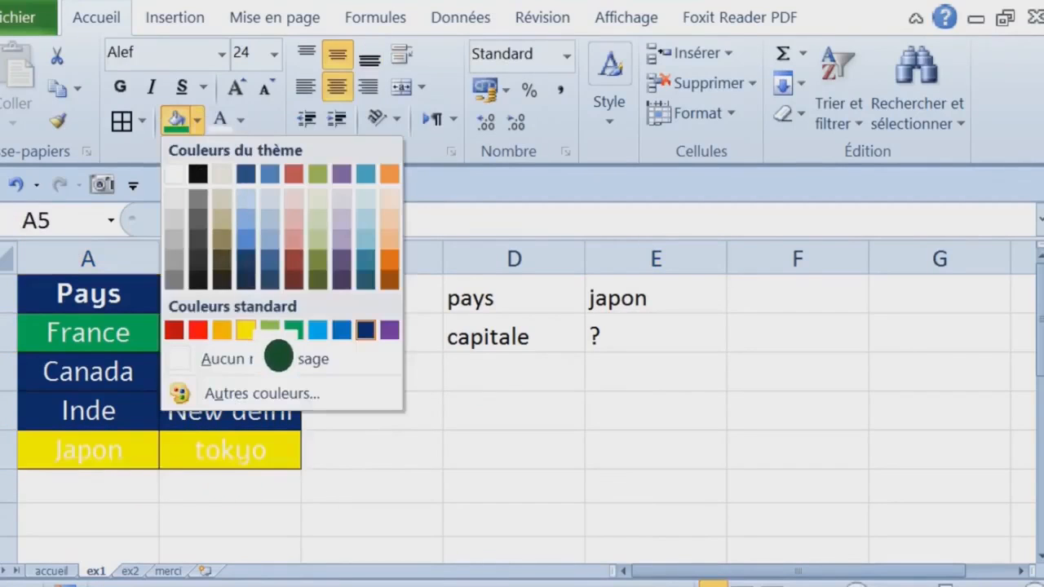
left_click(270, 329)
left_click(241, 120)
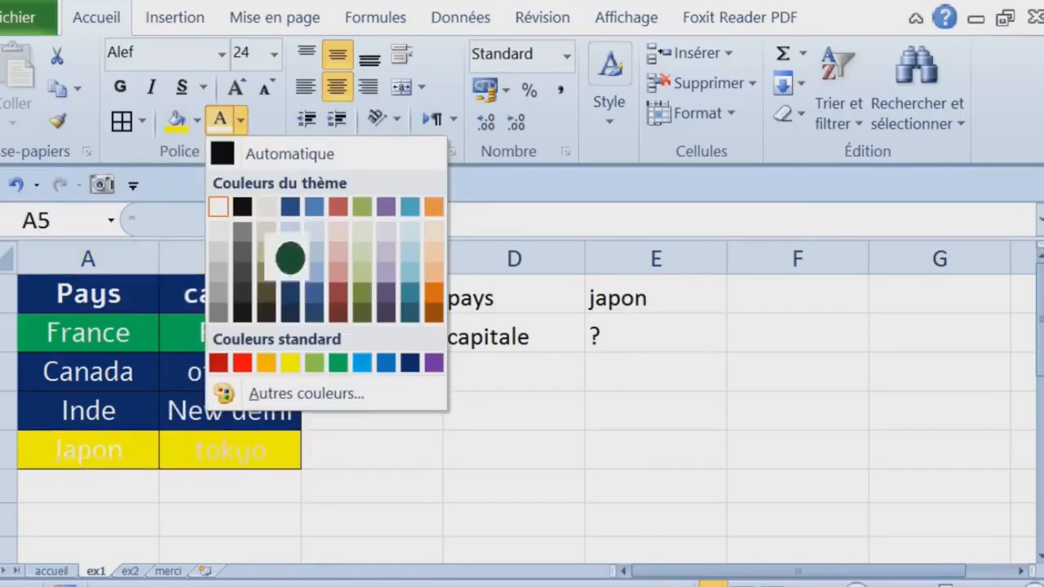
left_click(269, 277)
left_click(437, 463)
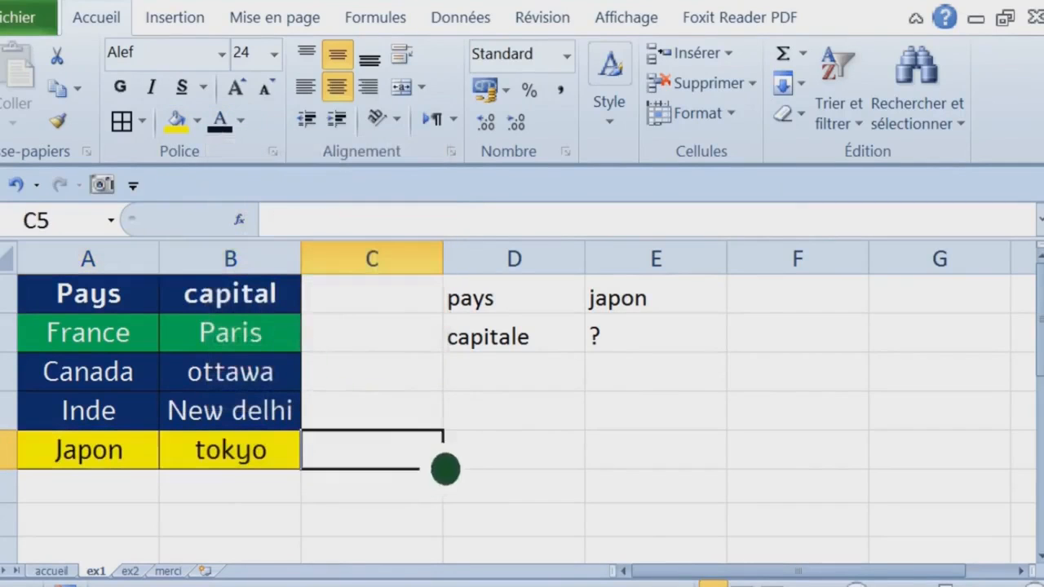
Examine how each country in column A pairs with its capital in column B.
left_click(128, 372)
left_click(226, 383)
left_click(147, 412)
left_click(224, 412)
left_click(122, 379)
left_click(236, 415)
left_click(122, 377)
left_click(143, 338)
left_click(233, 336)
left_click(253, 375)
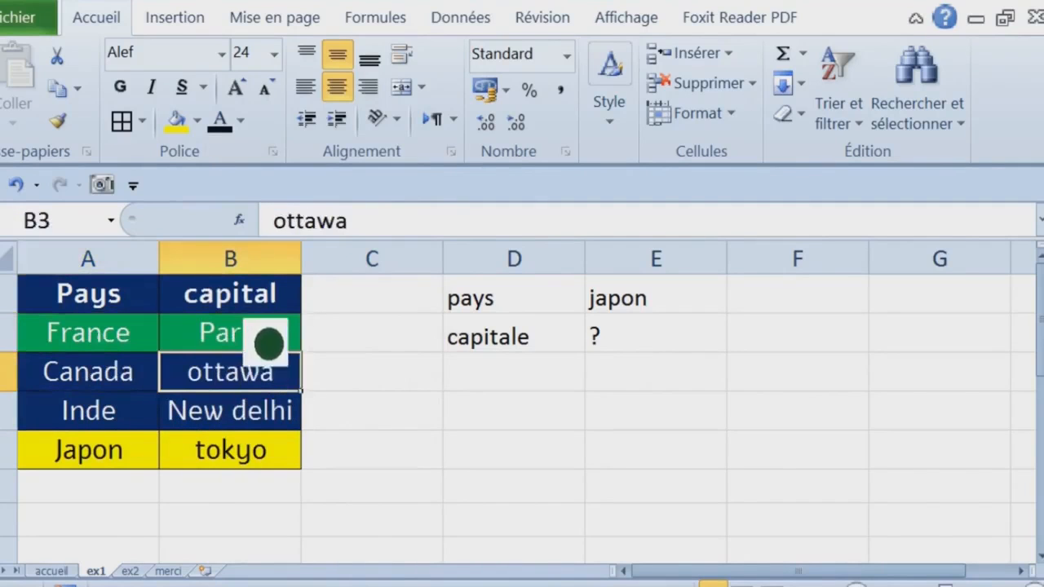
Collapse the ribbon and clear the contents of the country cell E1 and the capital cell E2.
double_click(122, 37)
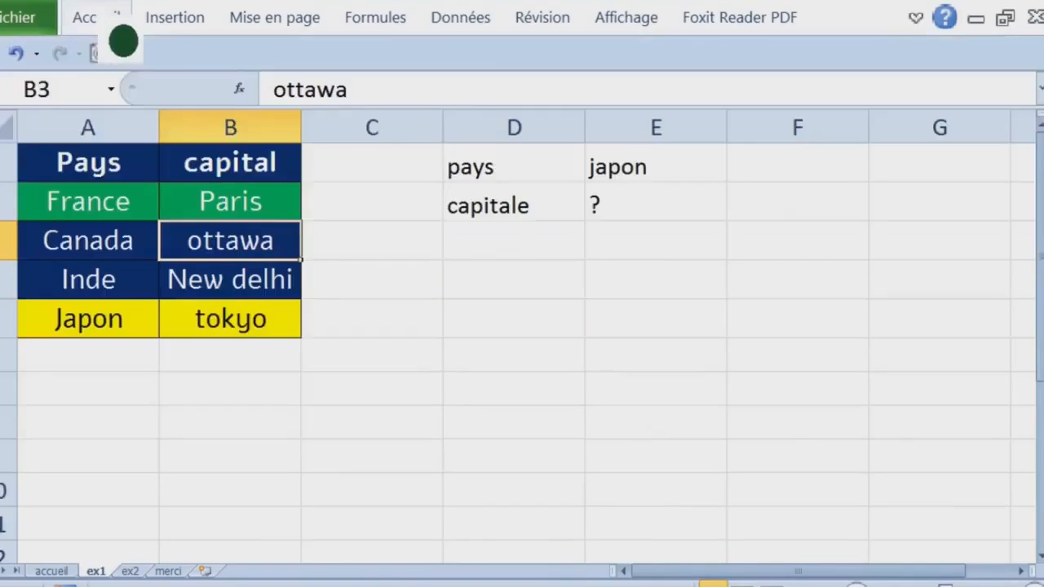
left_click(664, 173)
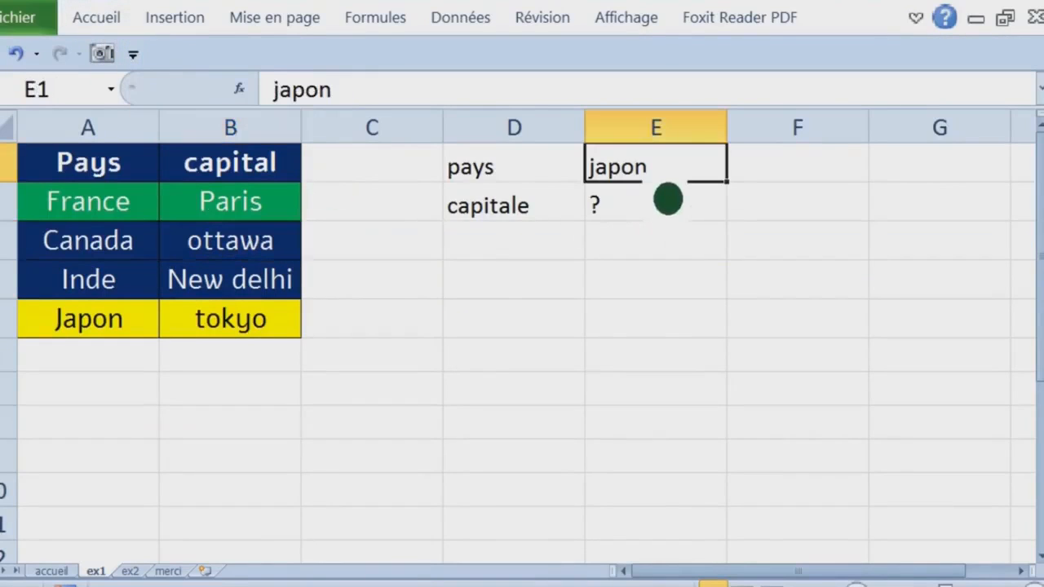
key("Delete")
left_click(691, 202)
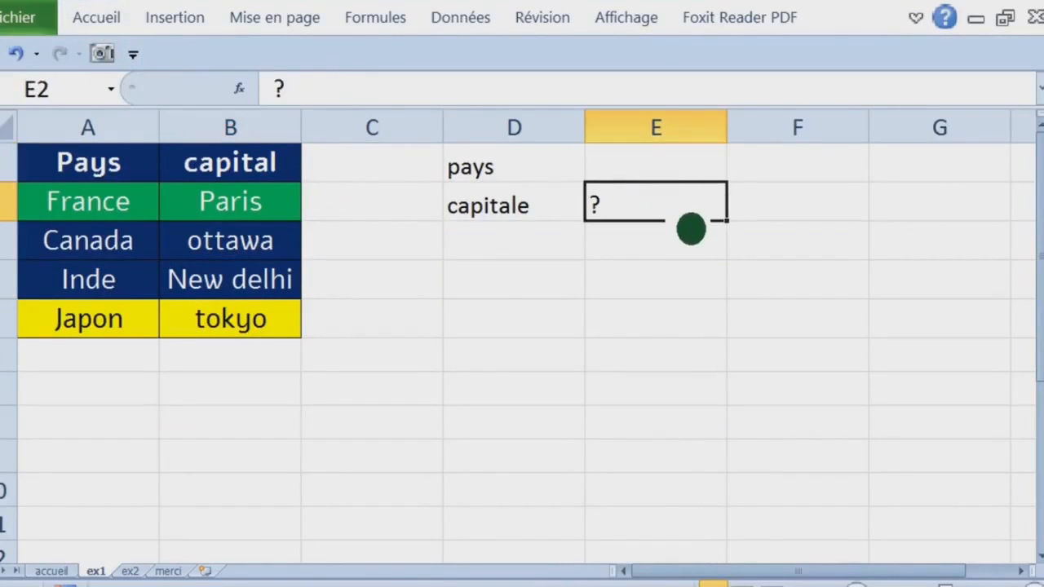
type(")")
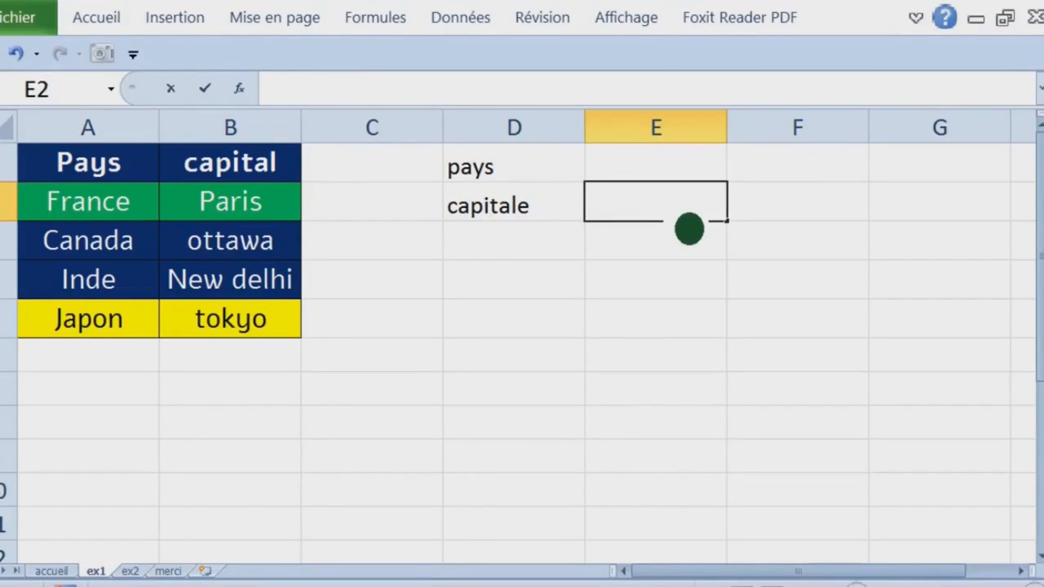
key("Escape")
key("Delete")
left_click(678, 329)
Search for the function recherchev and insert RECHERCHEV in cell E2.
left_click(641, 216)
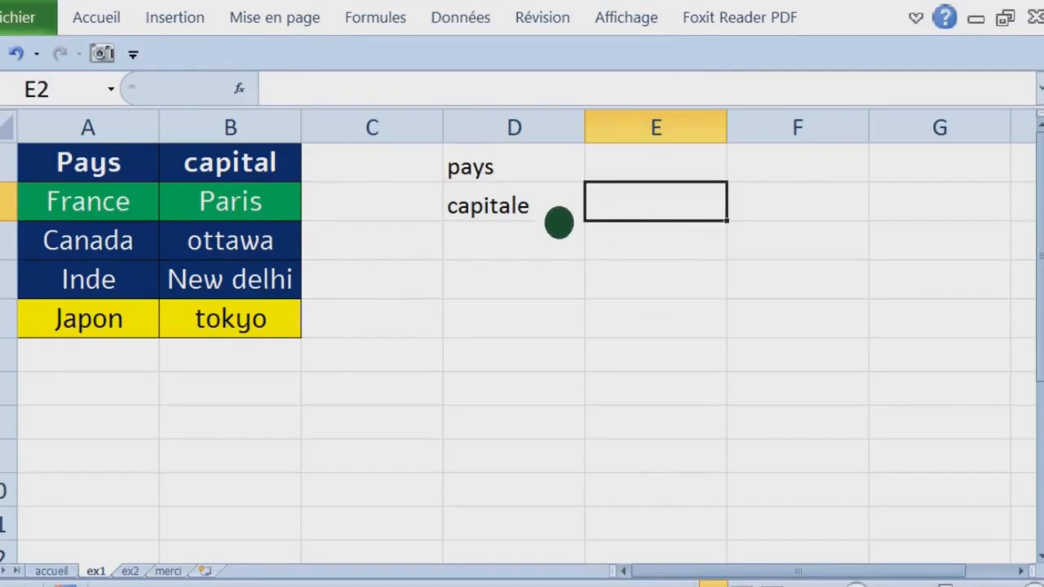
left_click(385, 29)
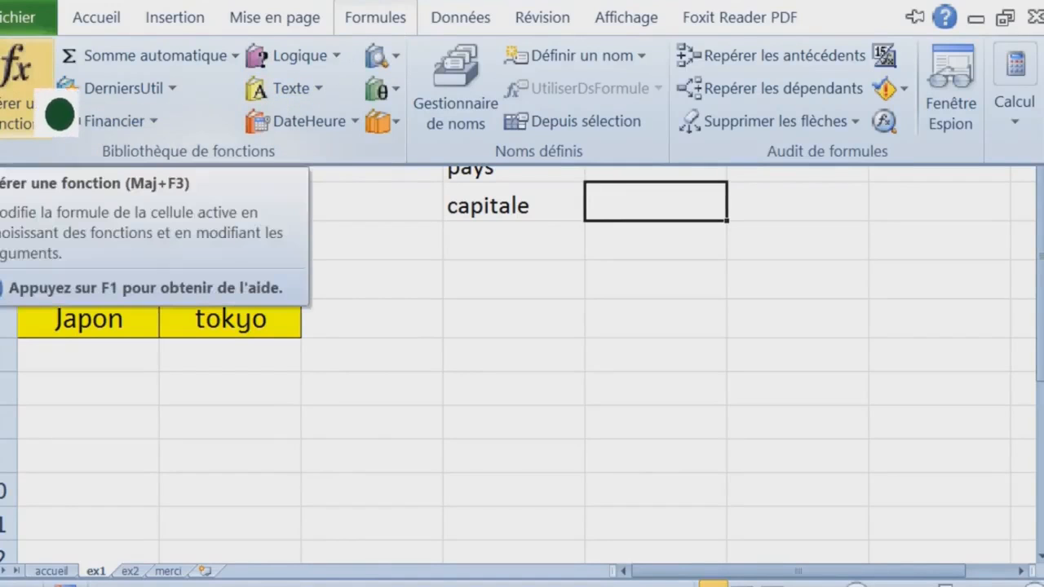
left_click(60, 115)
left_click_drag(578, 225, 413, 79)
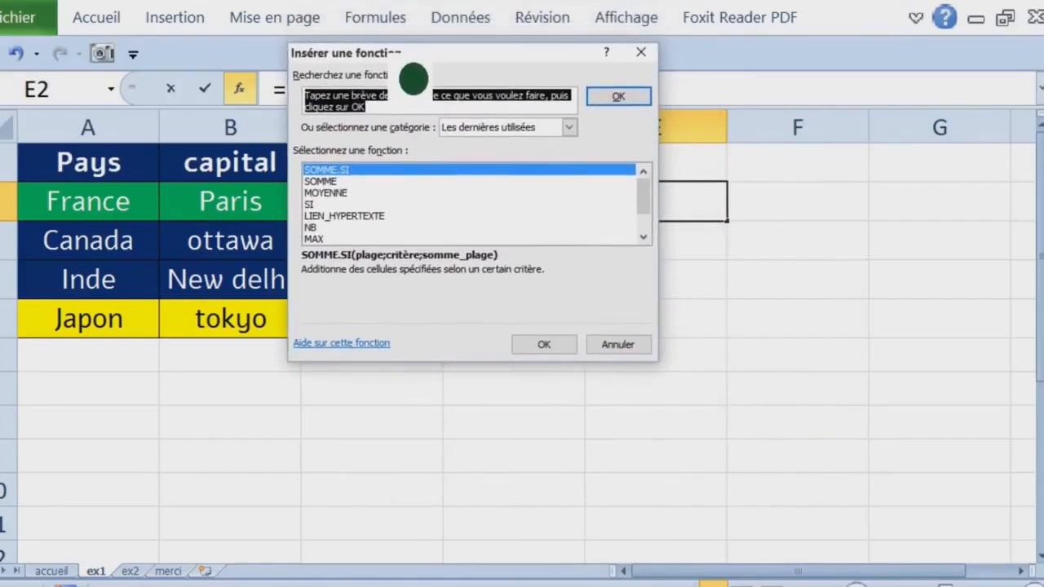
type("recherchev")
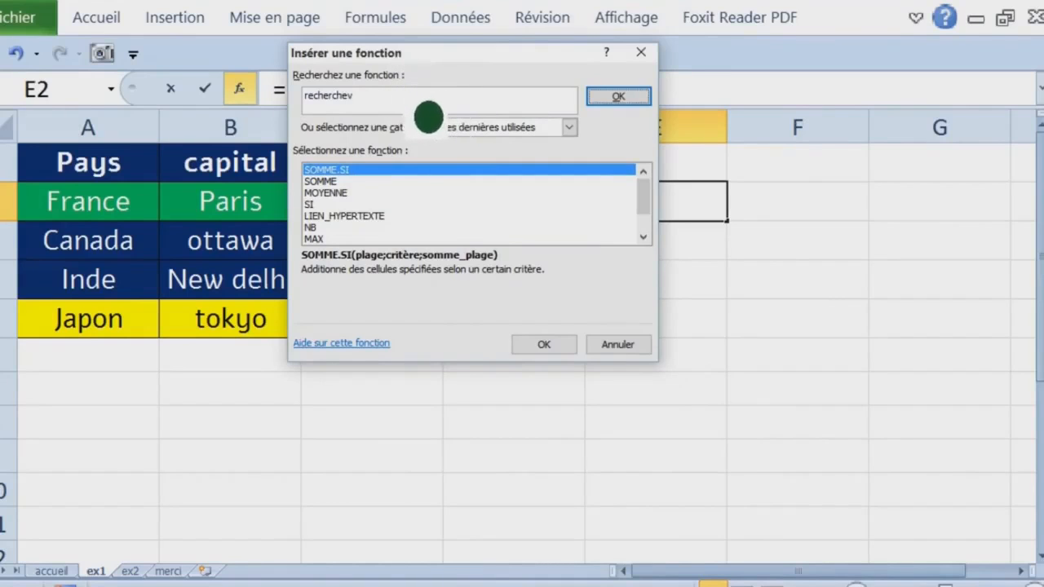
left_click(617, 98)
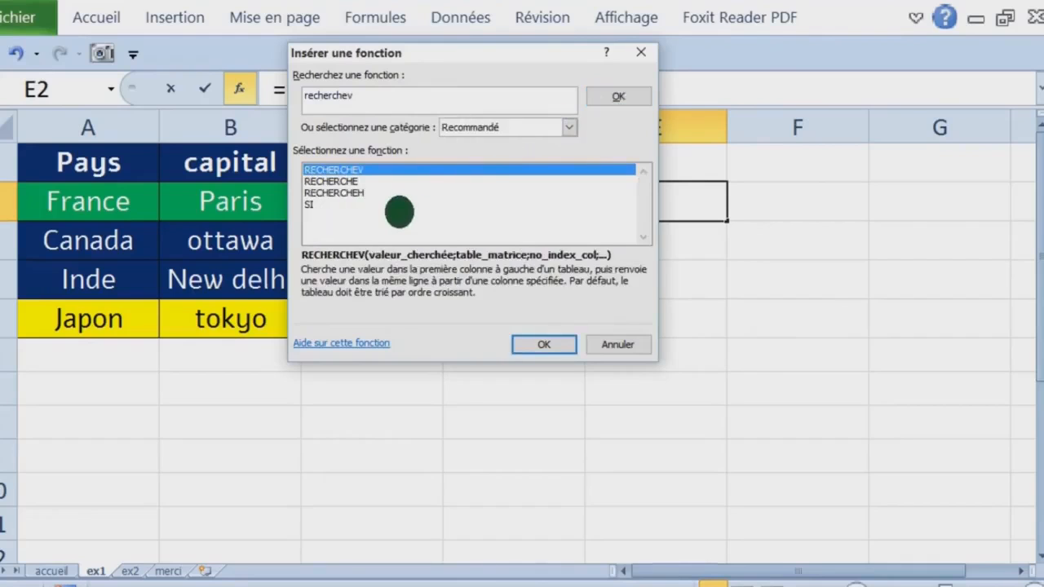
left_click(544, 346)
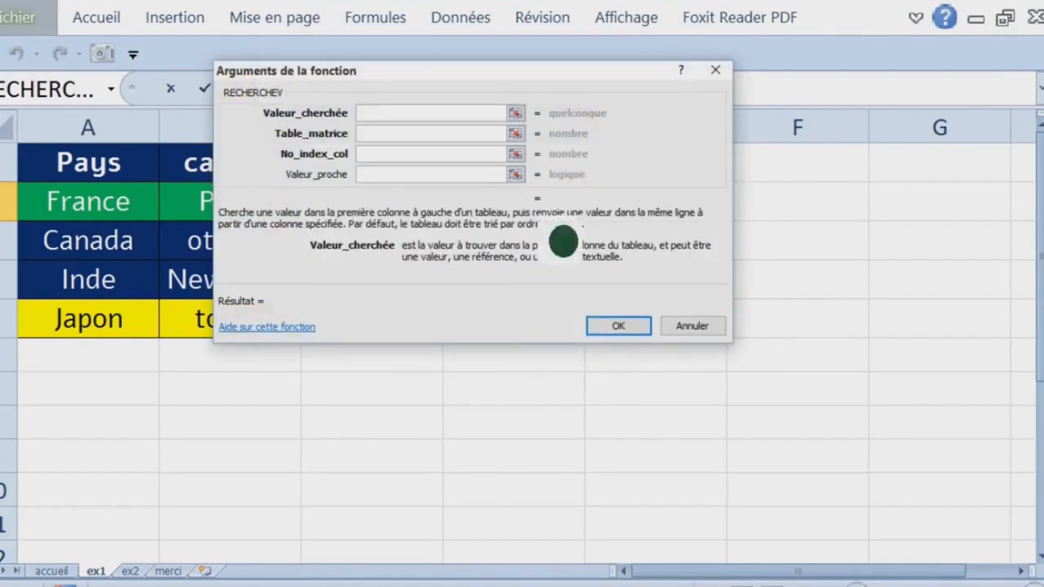
Set Valeur_cherchée of RECHERCHEV to the country cell E1.
left_click_drag(538, 96, 542, 174)
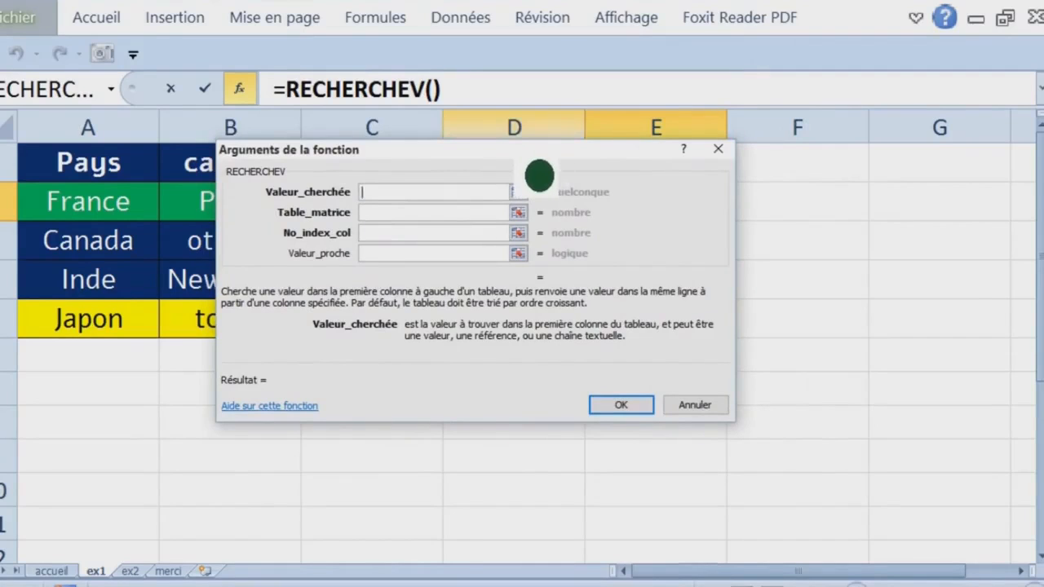
key("super+plus")
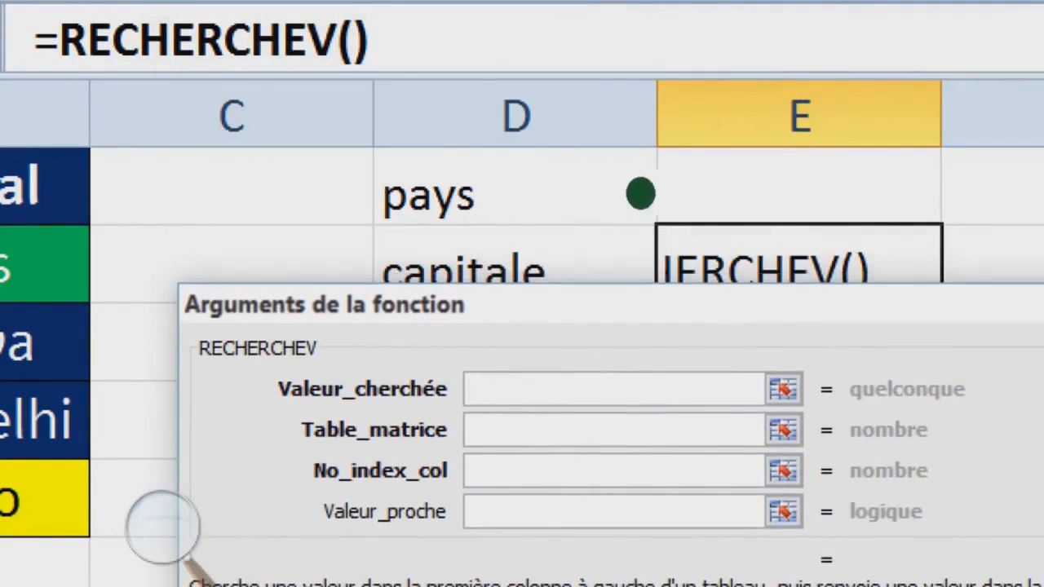
left_click(640, 193)
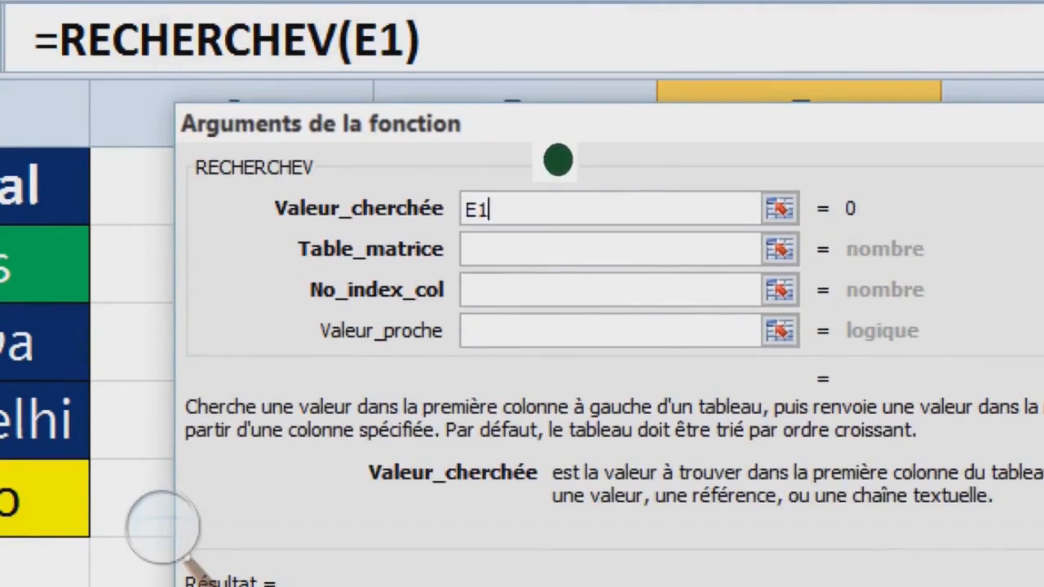
Set Table_matrice to the country and capital table as the absolute range $A$1:$B$5.
left_click(526, 251)
left_click(24, 195)
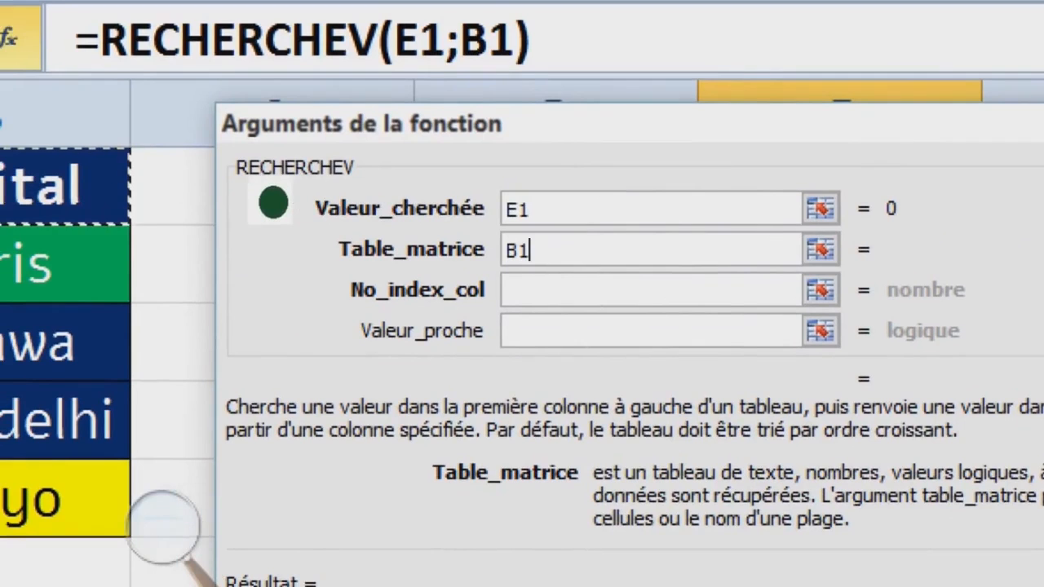
key("BackSpace")
key("BackSpace")
type("A1")
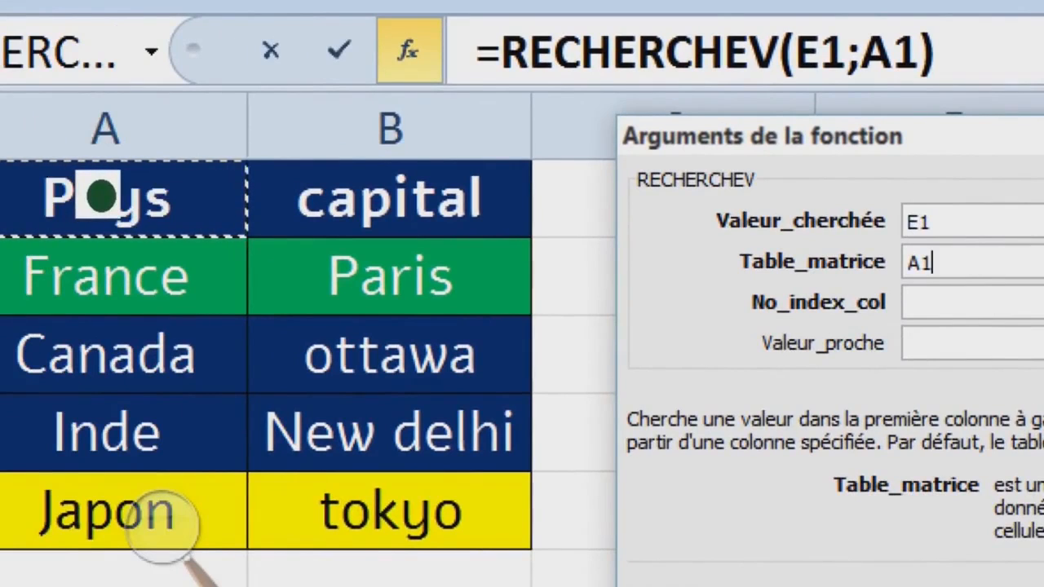
key("shift+Right")
key("shift+Down")
key("shift+Down")
key("shift+Down")
key("shift+Down")
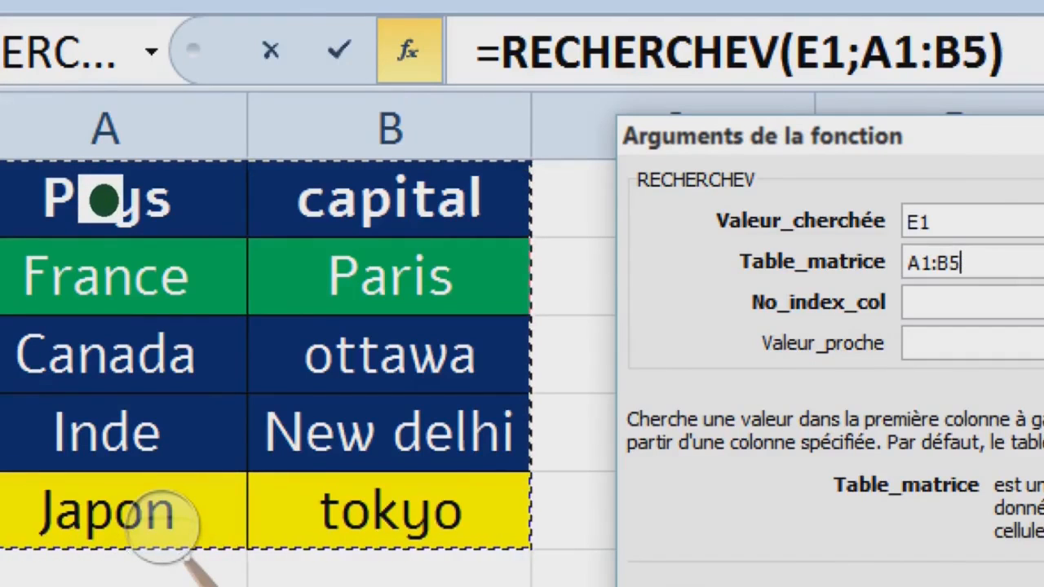
key("F4")
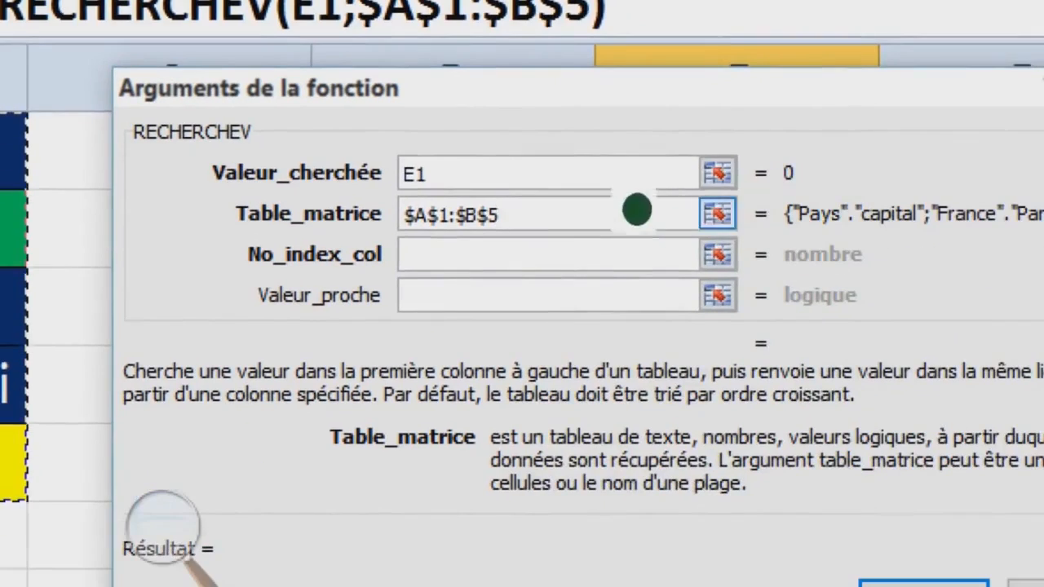
Set No_index_col to 2 so the function returns the capital column.
left_click(1029, 292)
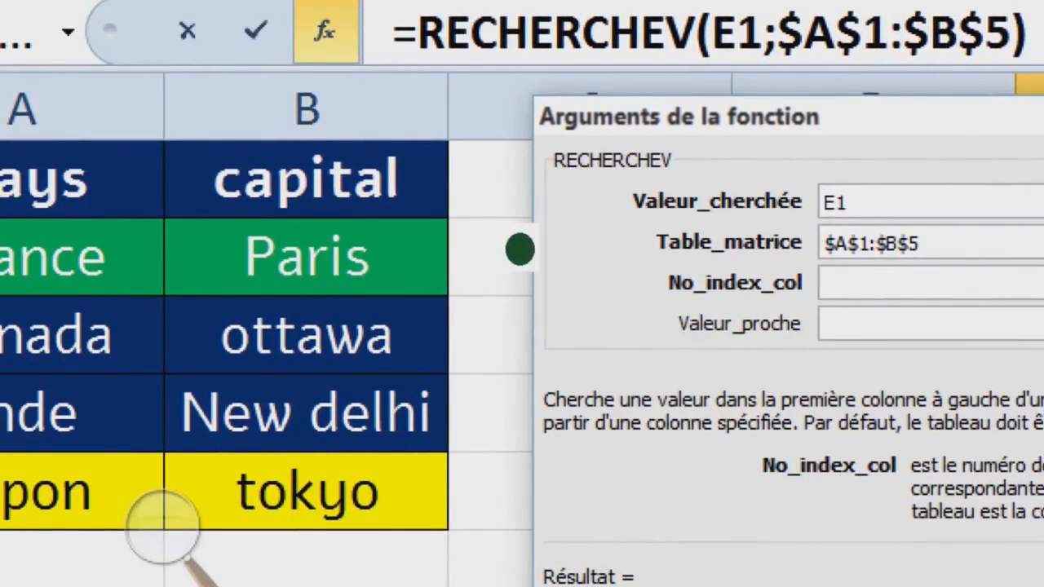
type("2")
key("Tab")
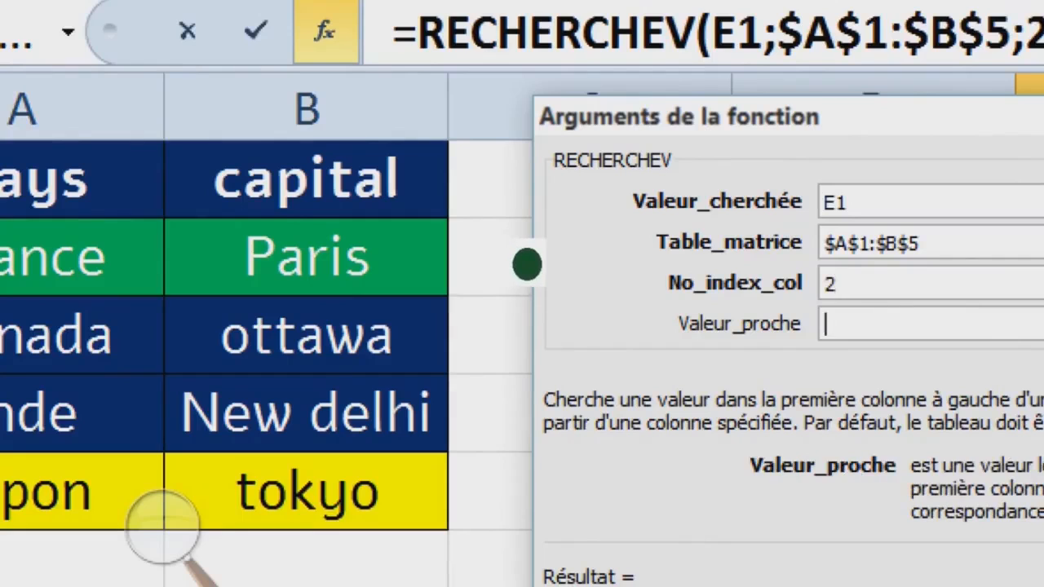
Set Valeur_proche to faux for an exact match and commit the RECHERCHEV formula in E2.
mouse_move(490, 162)
left_mouse_down()
mouse_move(358, 133)
mouse_move(265, 94)
left_mouse_up()
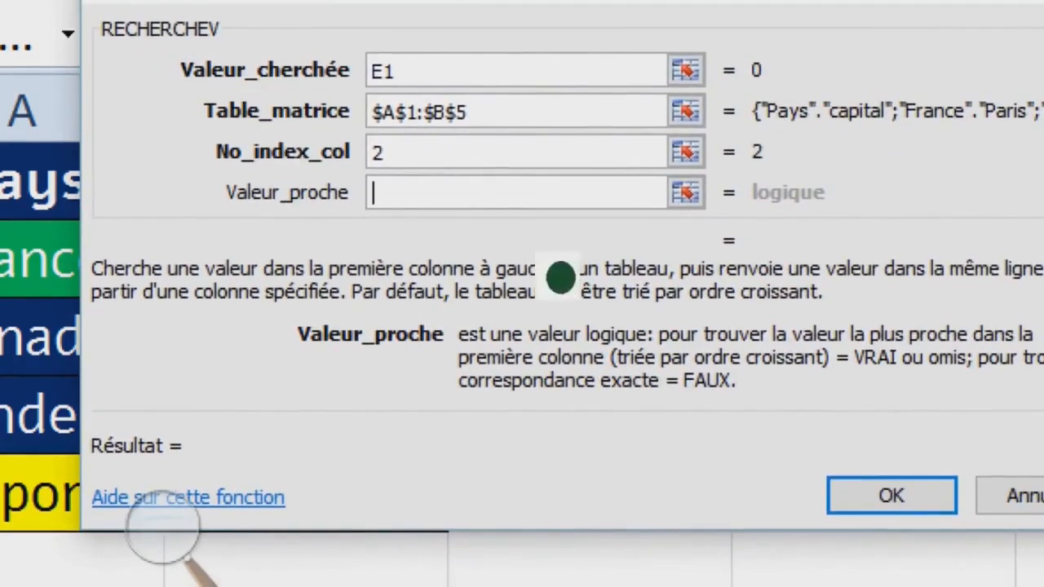
mouse_move(517, 261)
left_mouse_down()
mouse_move(559, 262)
mouse_move(422, 261)
left_mouse_up()
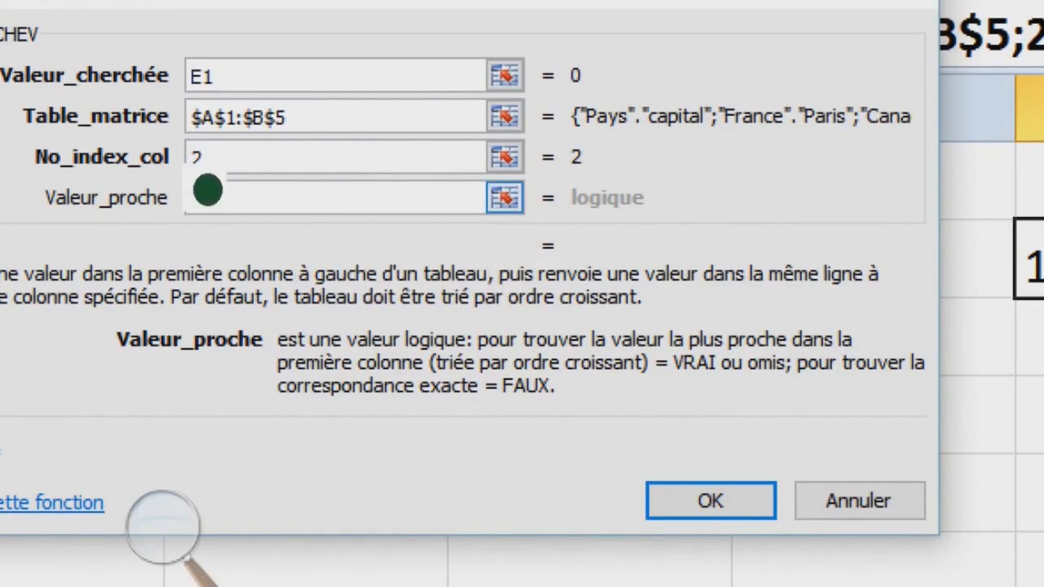
type("f")
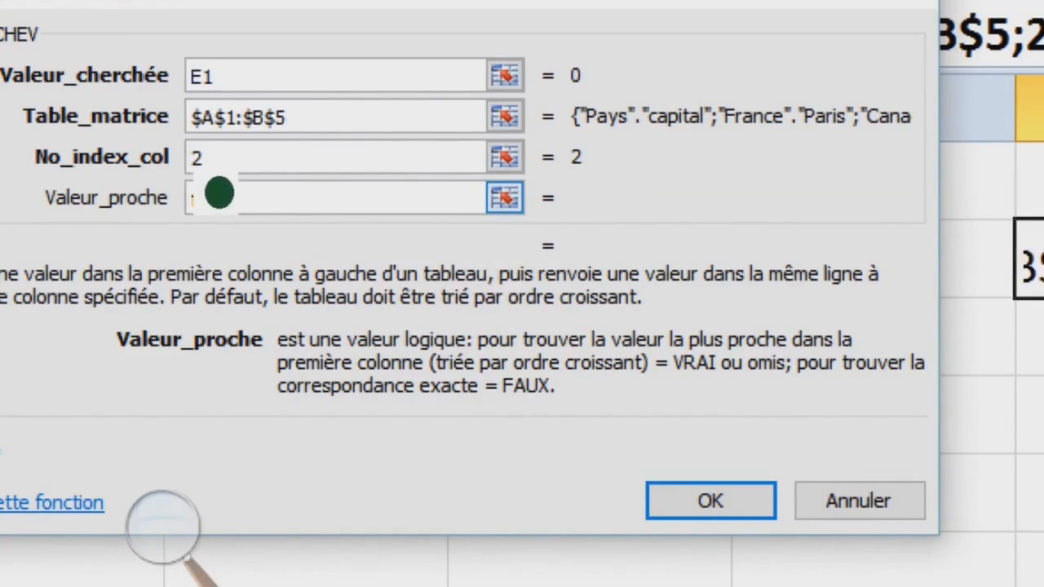
type("aux")
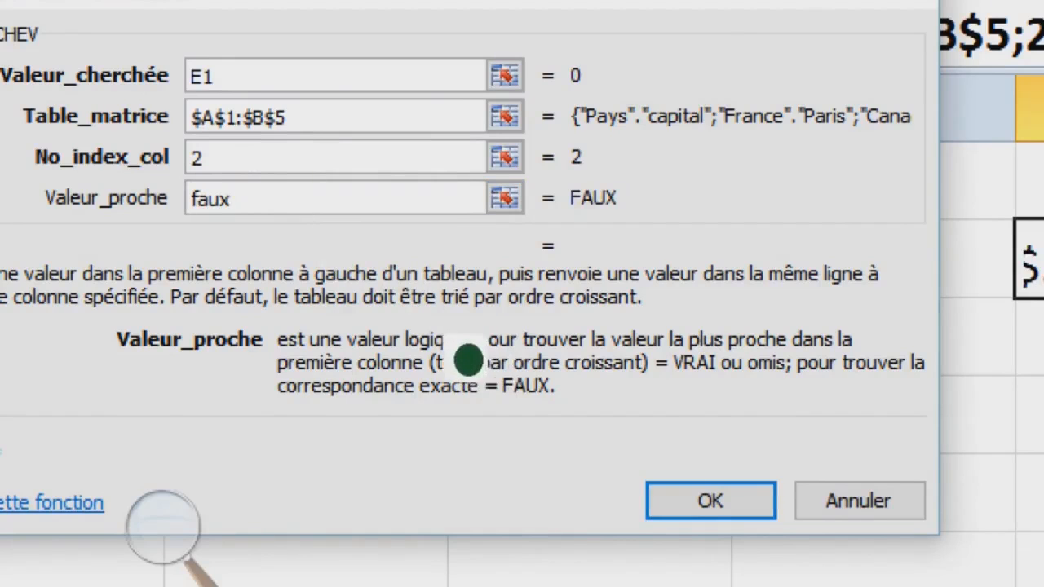
key("Return")
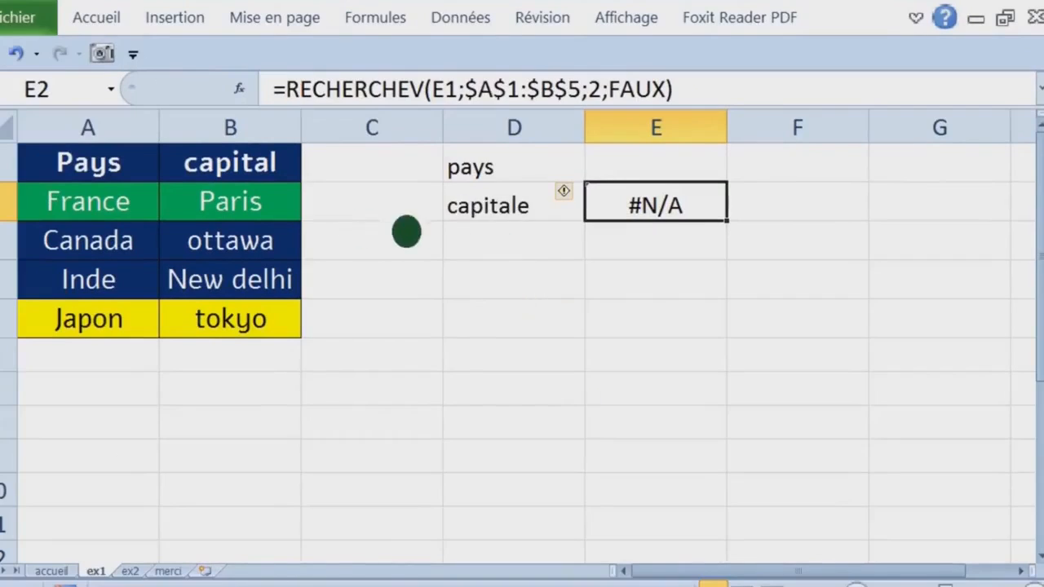
key("Up")
left_click(657, 213)
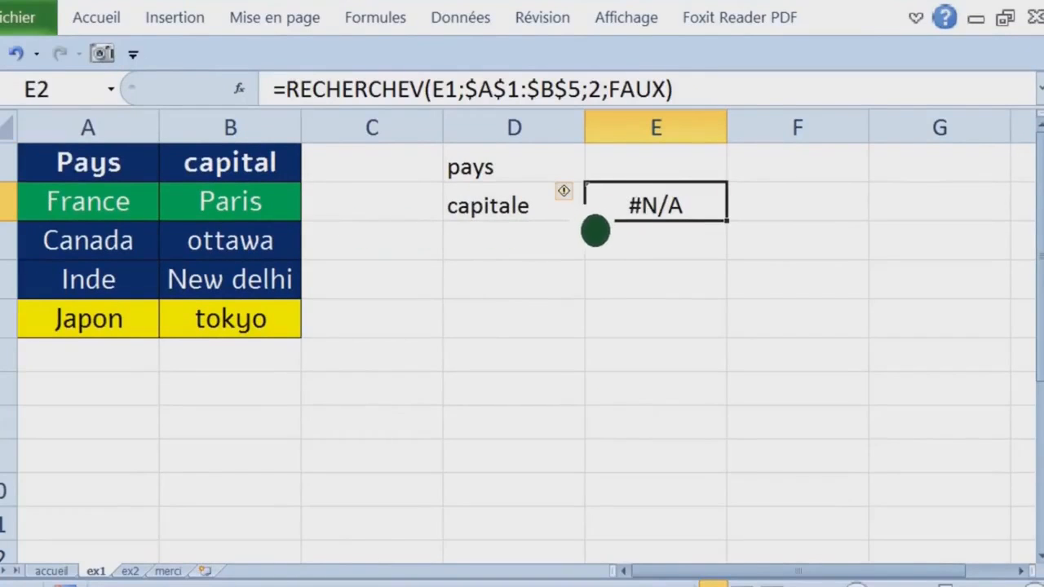
Wrap the existing RECHERCHEV expression in E2 in a SIERREUR function with an empty string ("") as valeur_si_erreur.
double_click(655, 222)
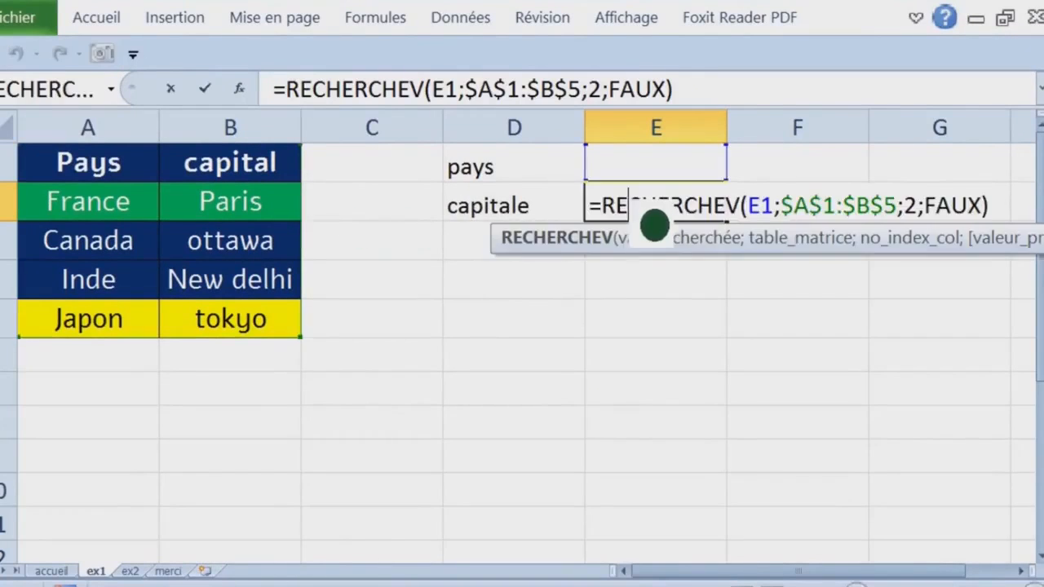
left_click_drag(601, 214, 1036, 226)
key("ctrl+c")
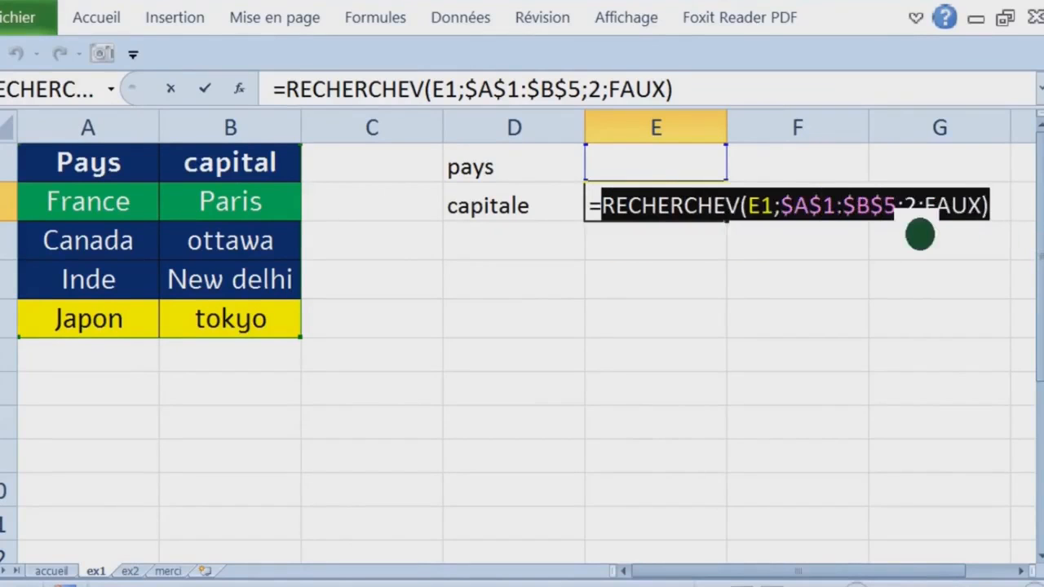
key("Delete")
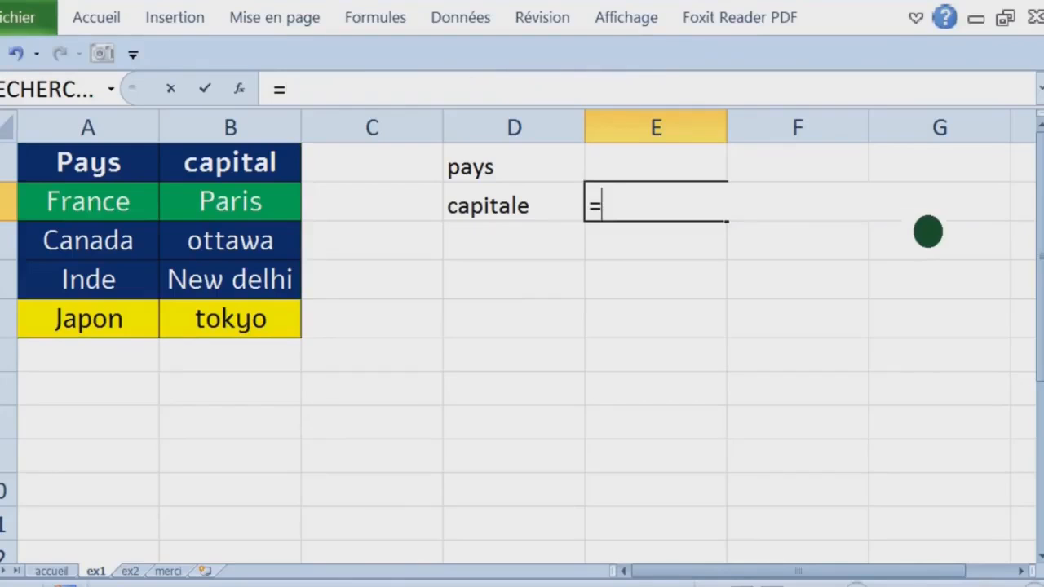
type("sierreur")
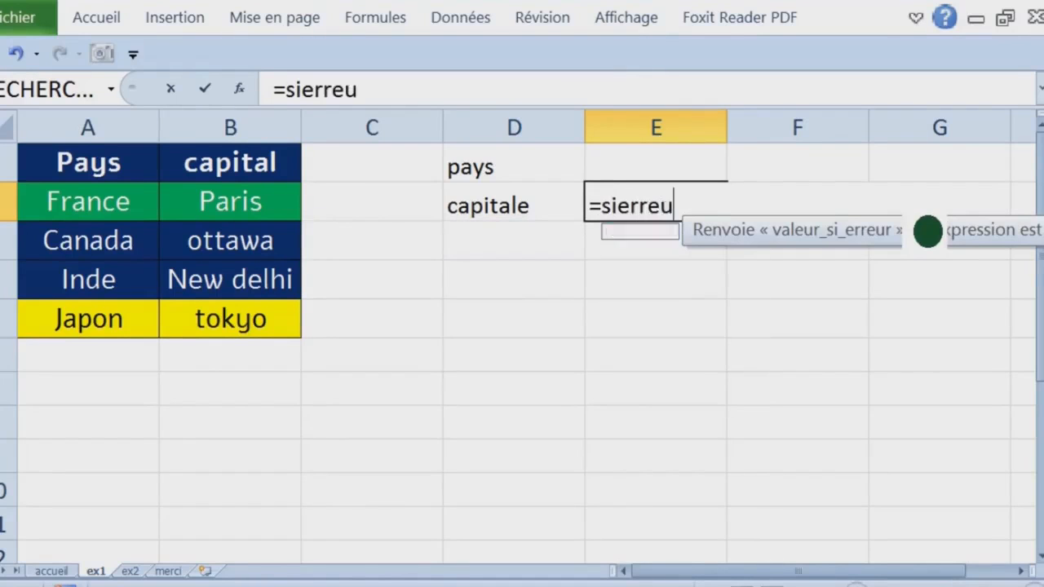
key("Tab")
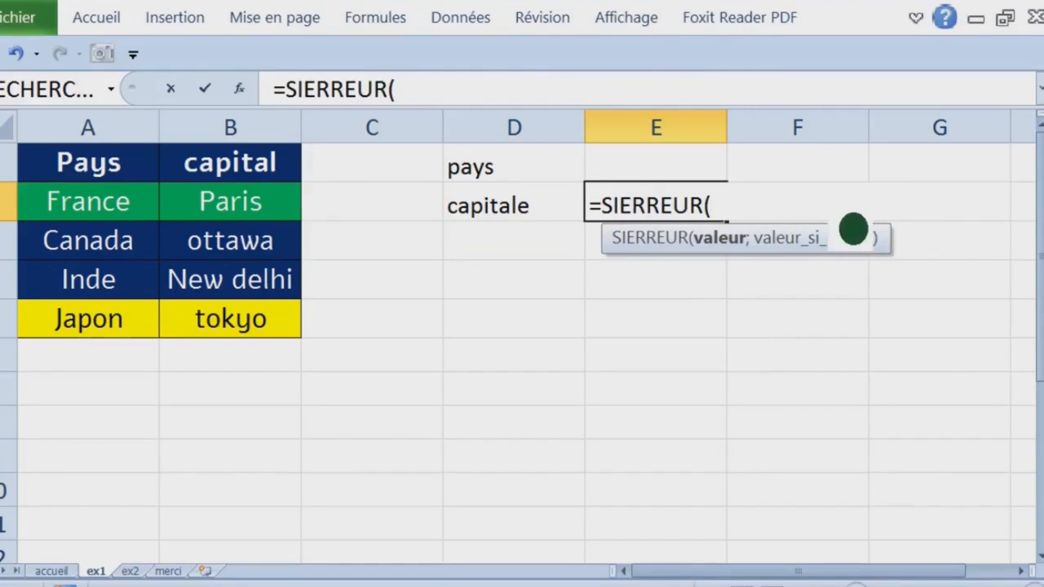
key("ctrl+v")
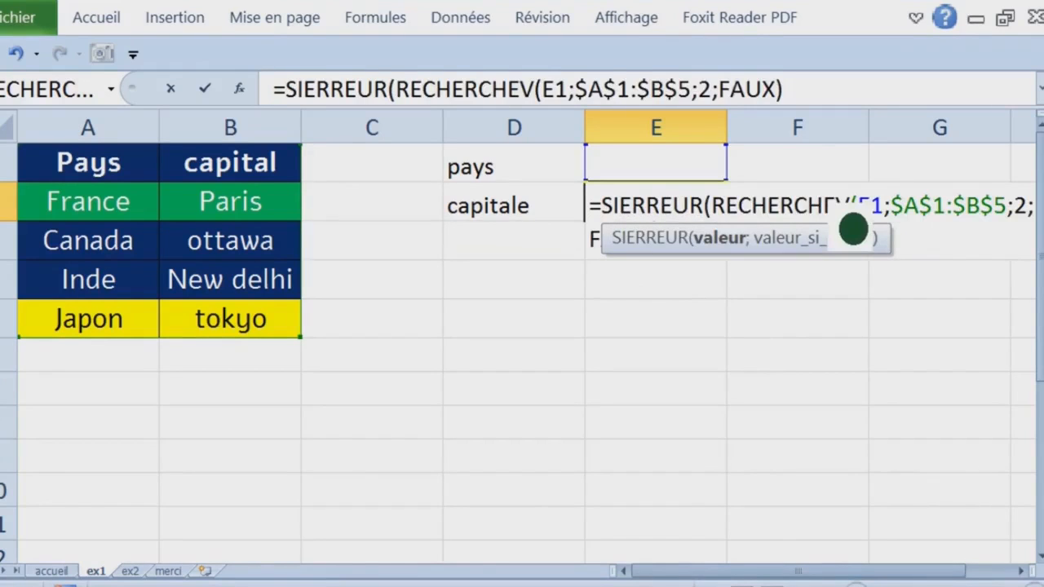
type(";")
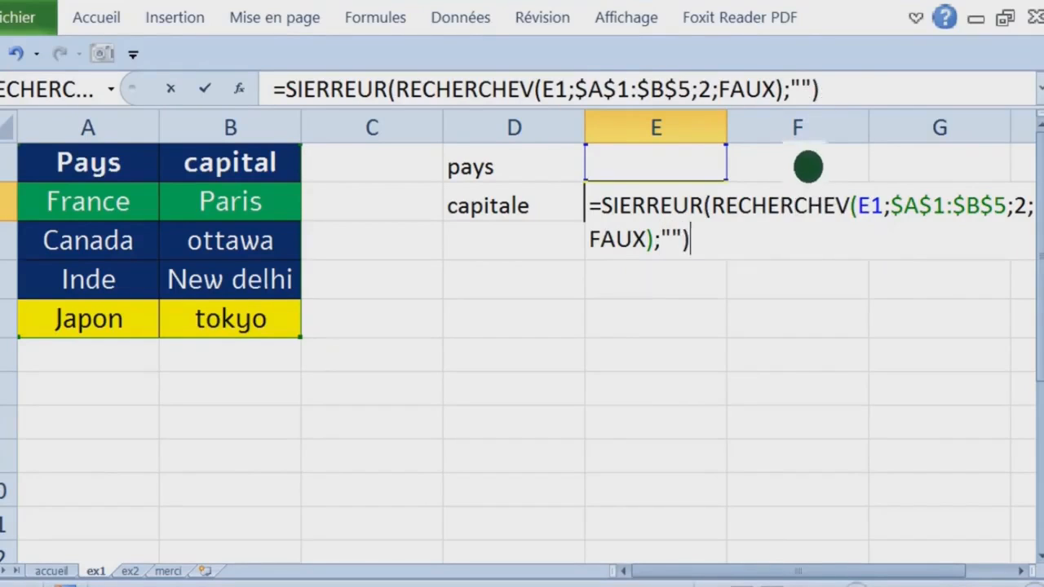
Review the full SIERREUR and RECHERCHEV formula, magnified for reading, and commit it in E2.
left_click_drag(848, 112, 289, 109)
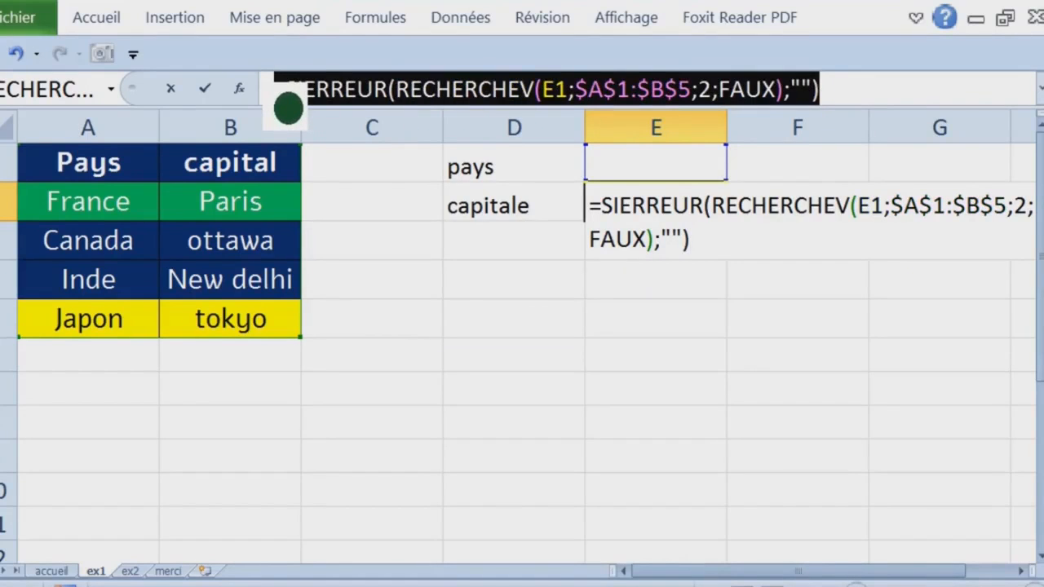
key("super+plus")
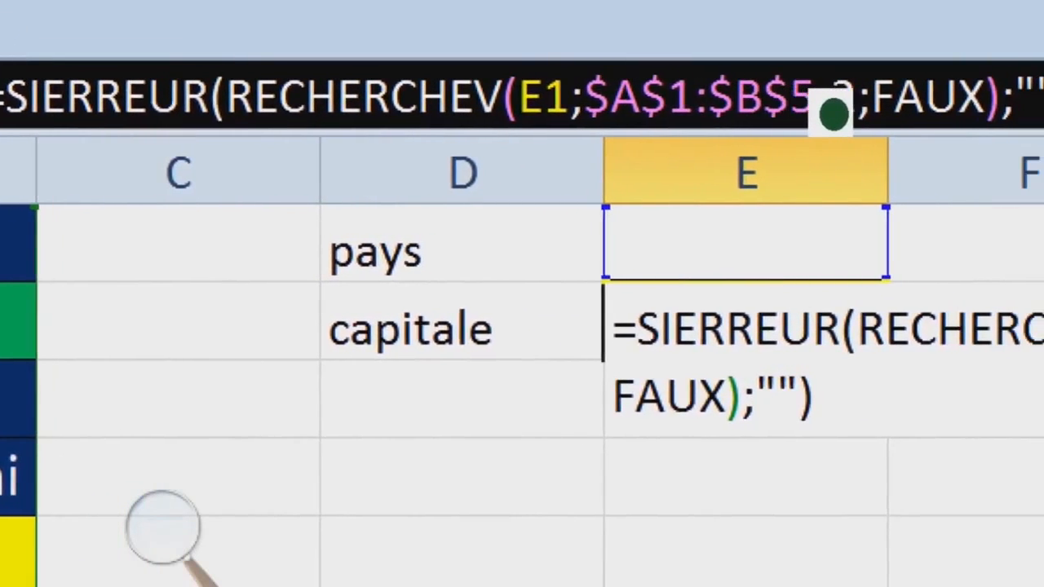
left_click(833, 114)
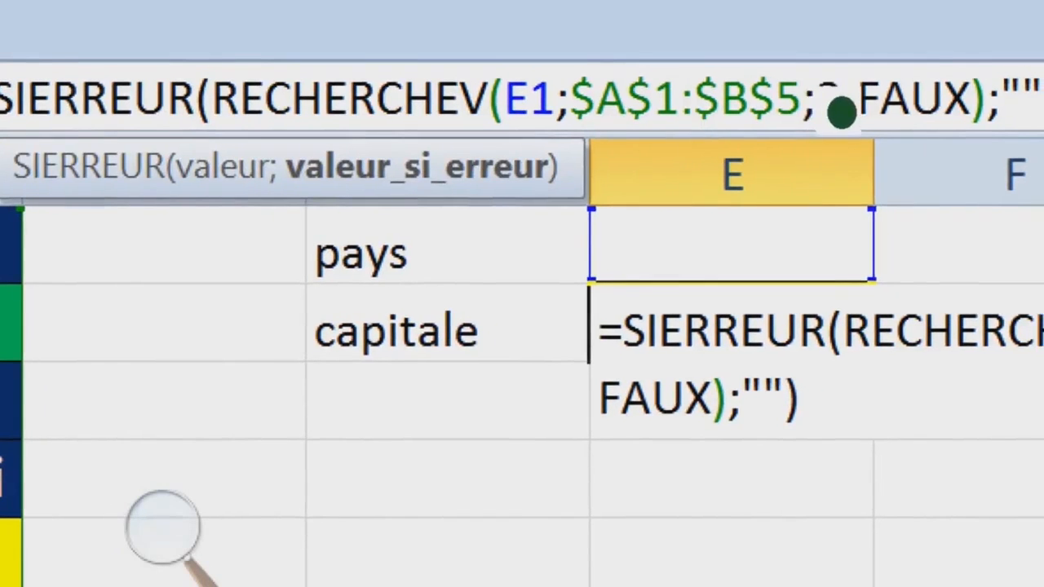
left_click_drag(840, 110, 302, 114)
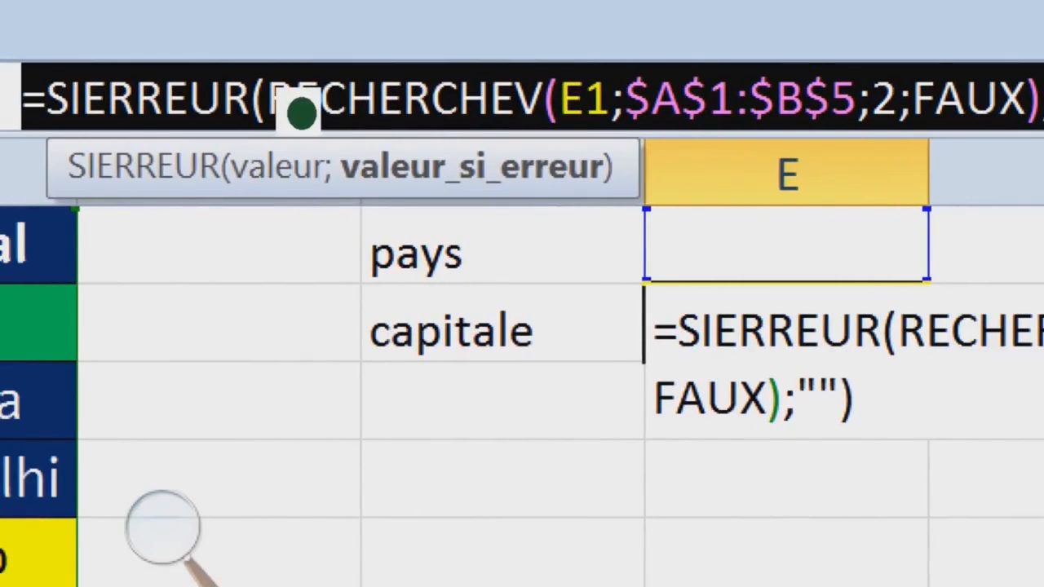
key("super+minus")
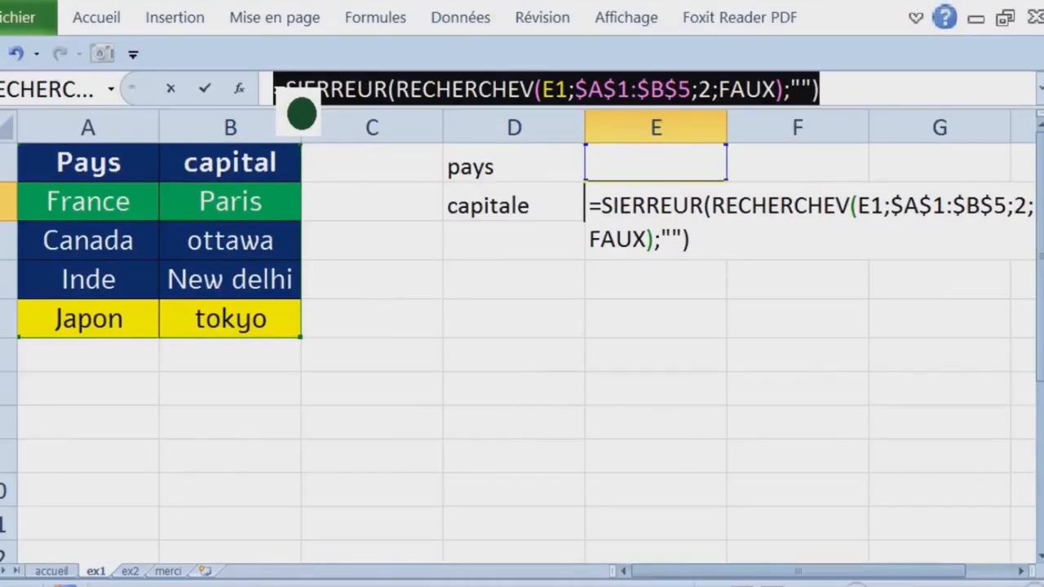
key("Return")
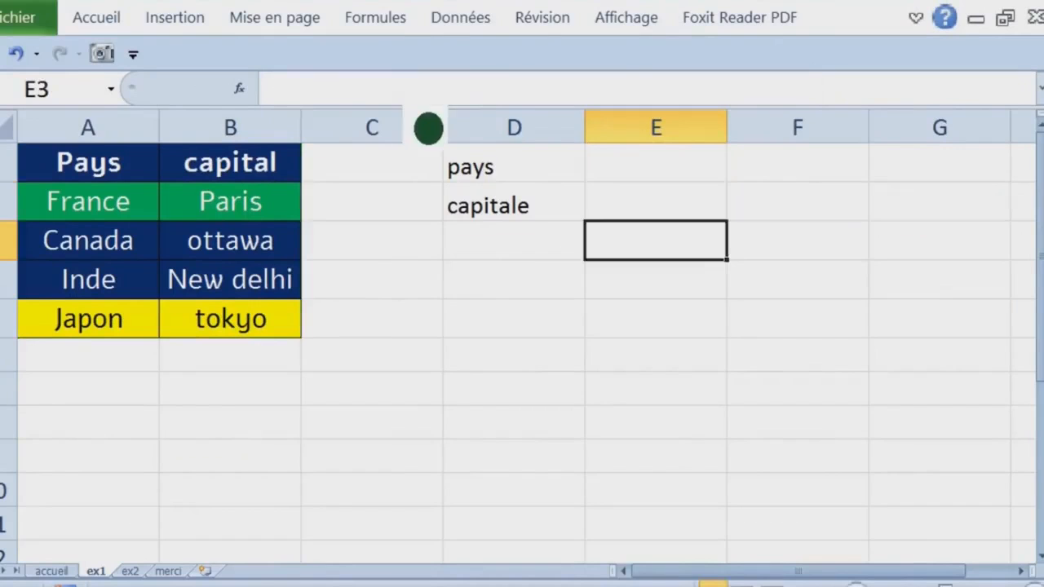
Enter France as the country in E1 to test the capital lookup.
left_click(719, 172)
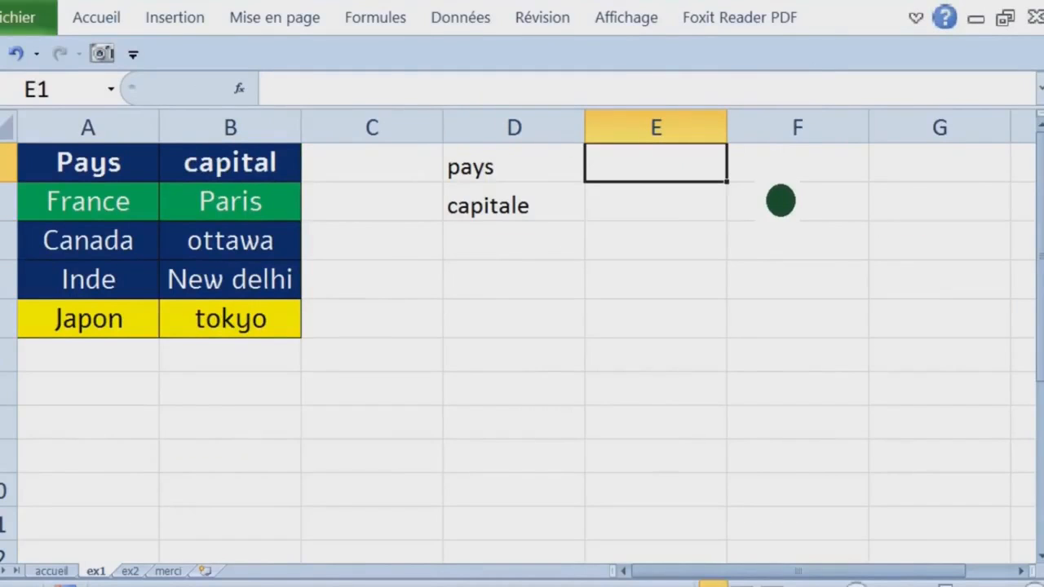
type("franc")
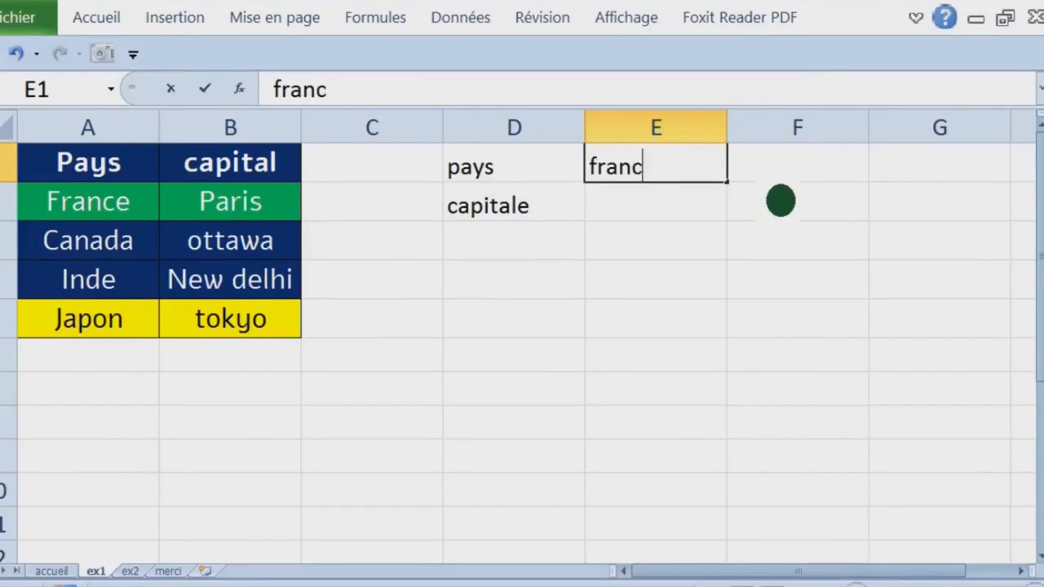
type("e")
key("Return")
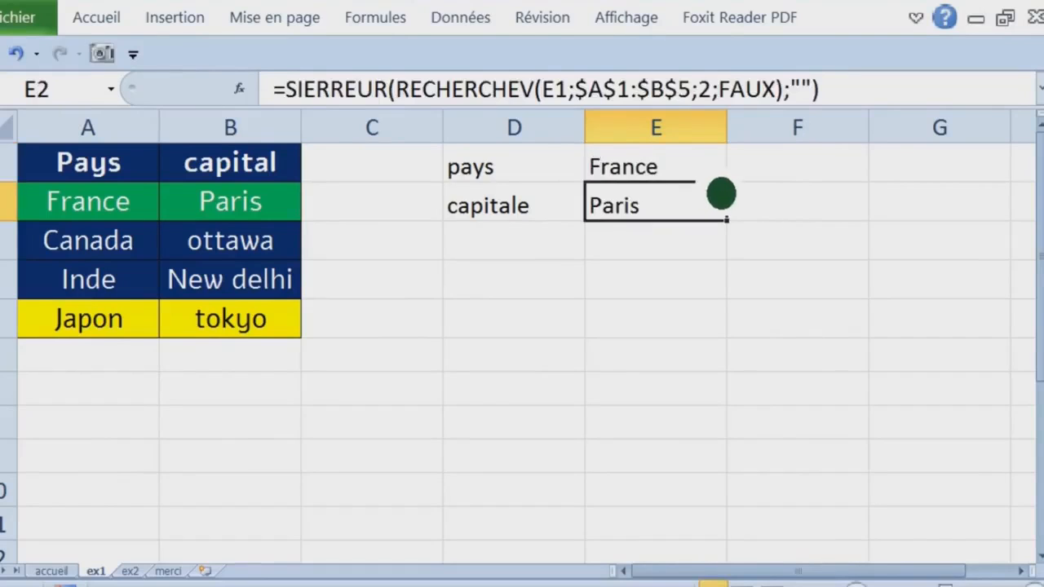
Test the lookup with two more countries from the table, entering canada and inde in turn in E1.
left_click(689, 191)
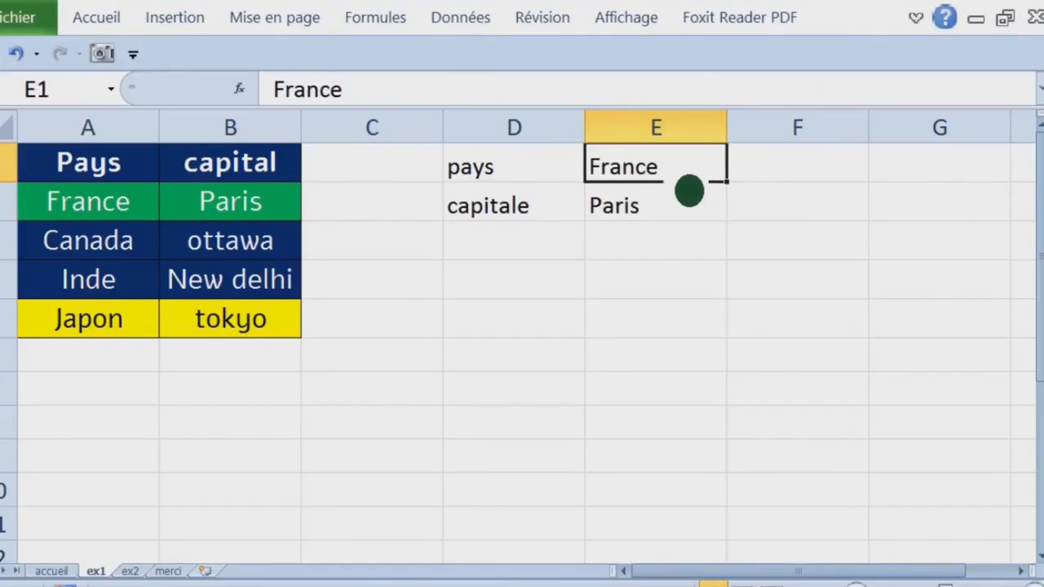
type("canada")
key("Return")
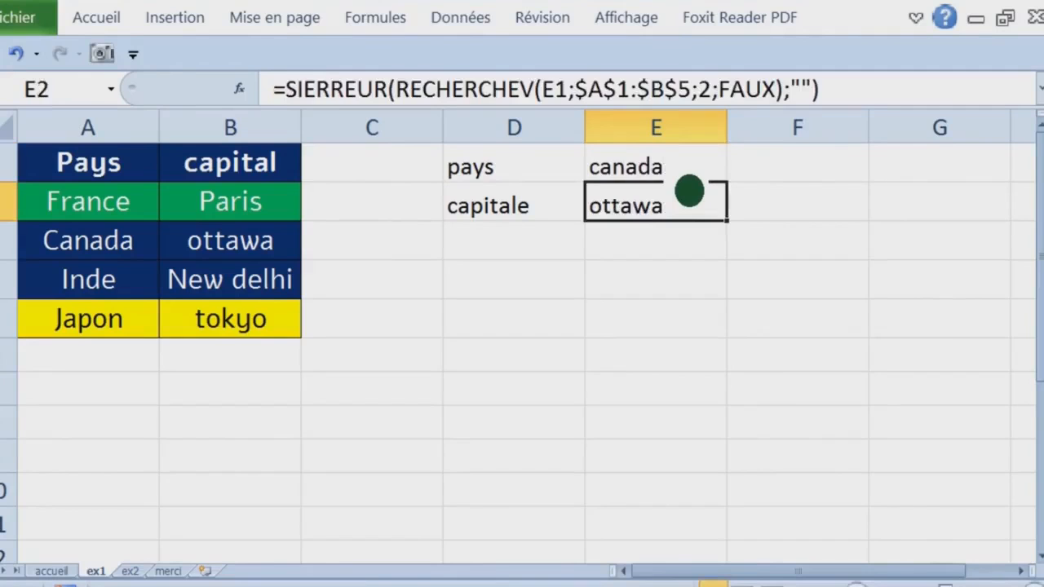
left_click(689, 191)
type("i")
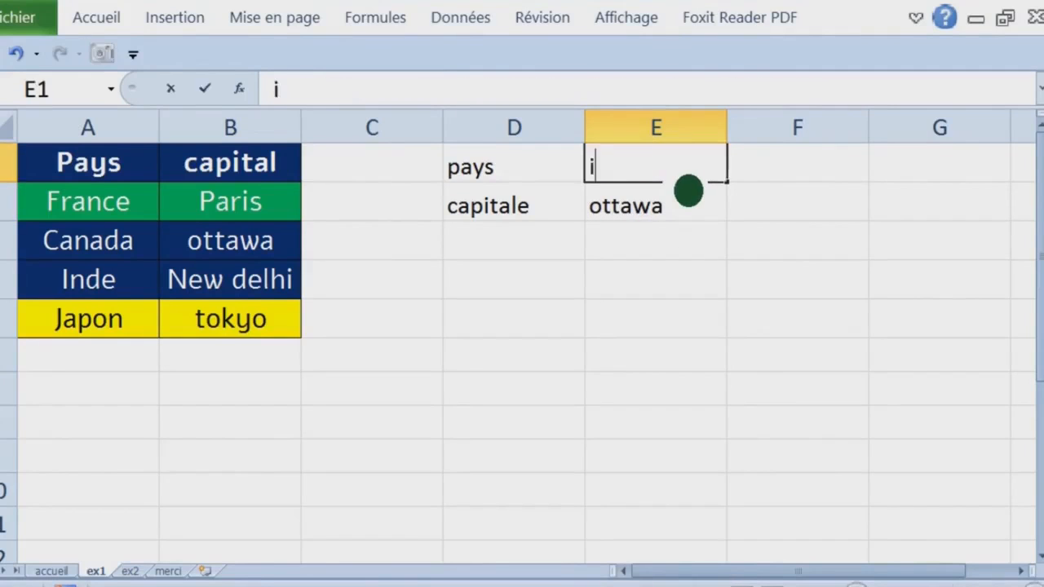
type("nde")
key("Return")
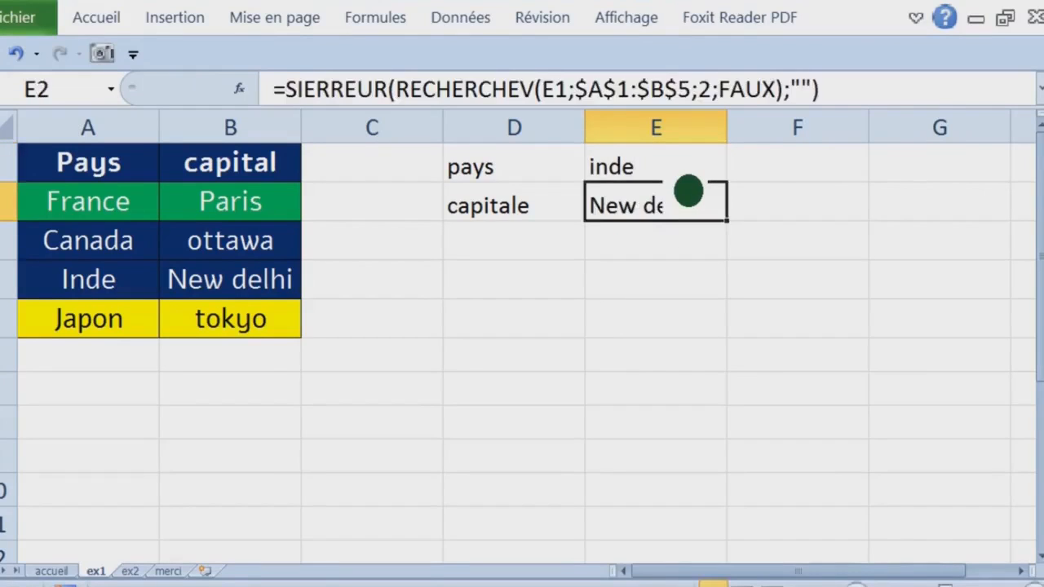
Enter suisse in E1 to test a country missing from the table, and check it against the list in A2:A5.
left_click(689, 191)
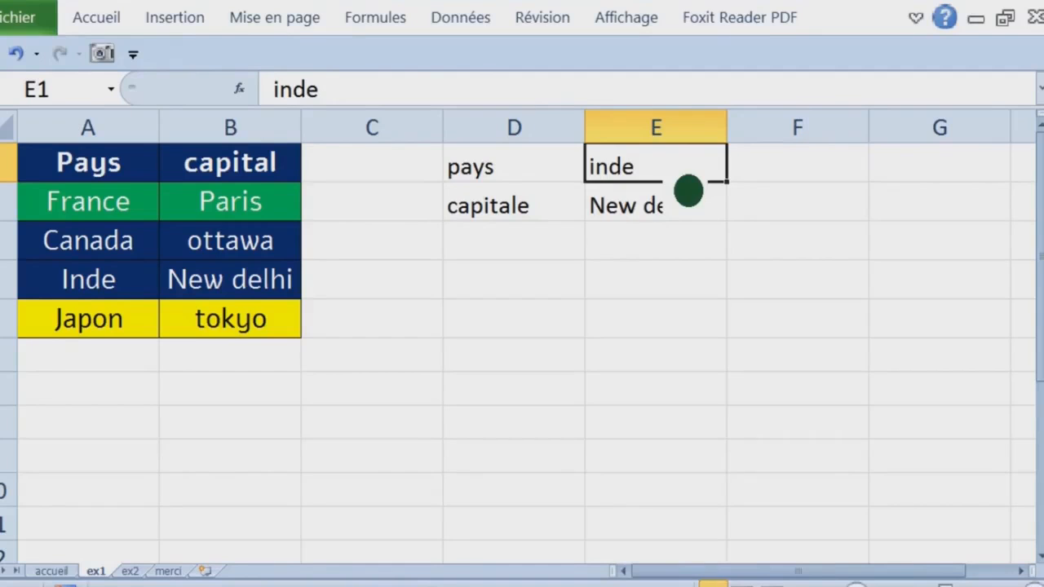
type("suiss")
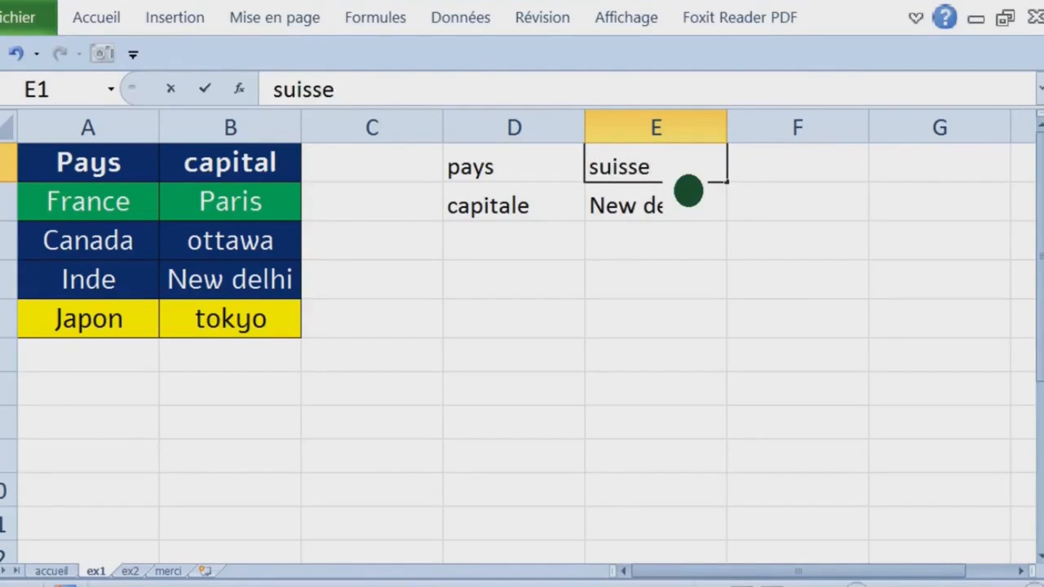
type("e")
key("Return")
left_click_drag(143, 208, 162, 326)
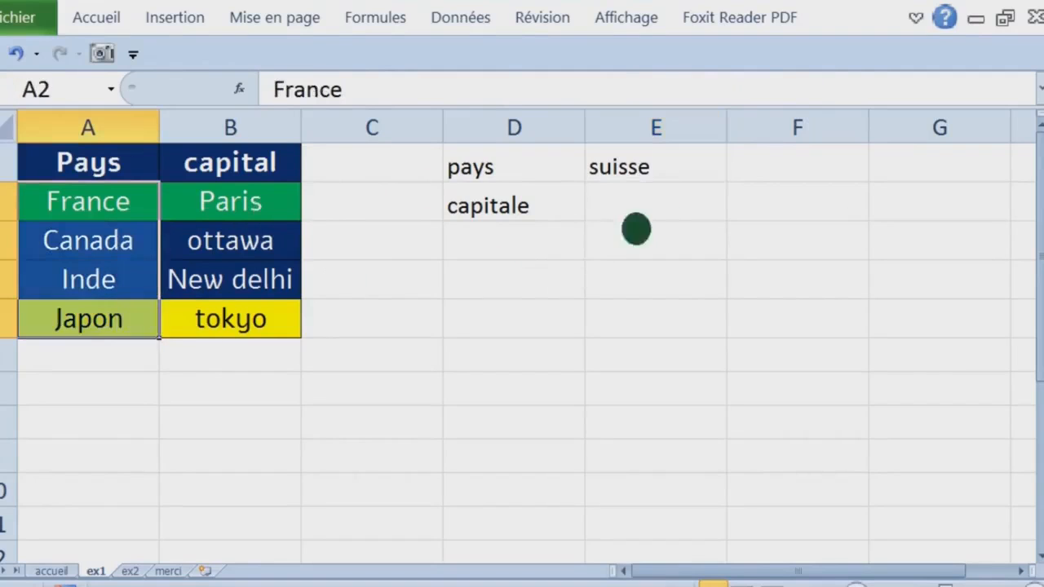
Replace the country in E1 with inde.
left_click(671, 178)
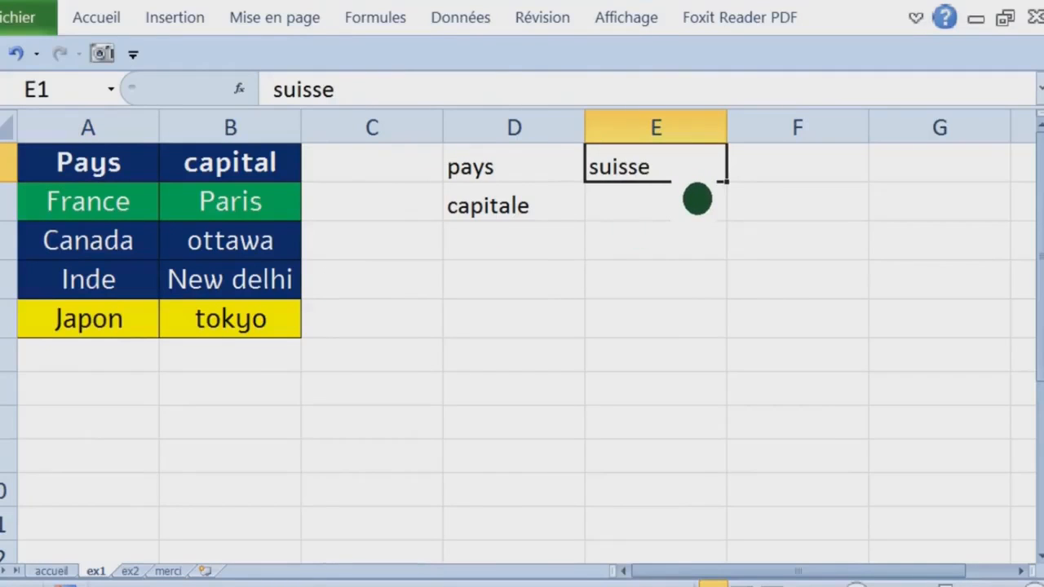
type("inde")
key("Return")
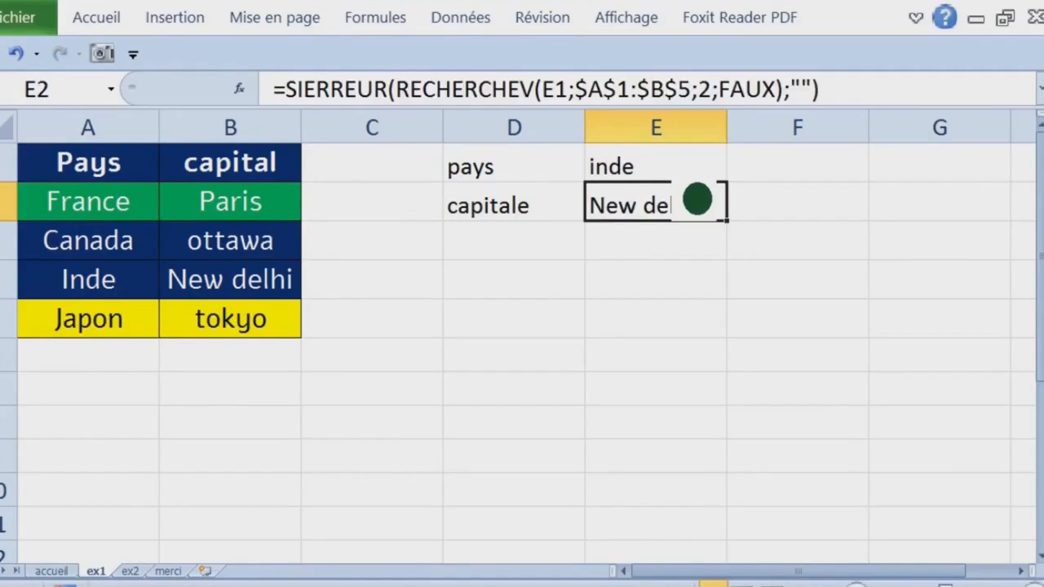
Examine the complete SIERREUR formula in E2 and leave it without making changes.
double_click(650, 203)
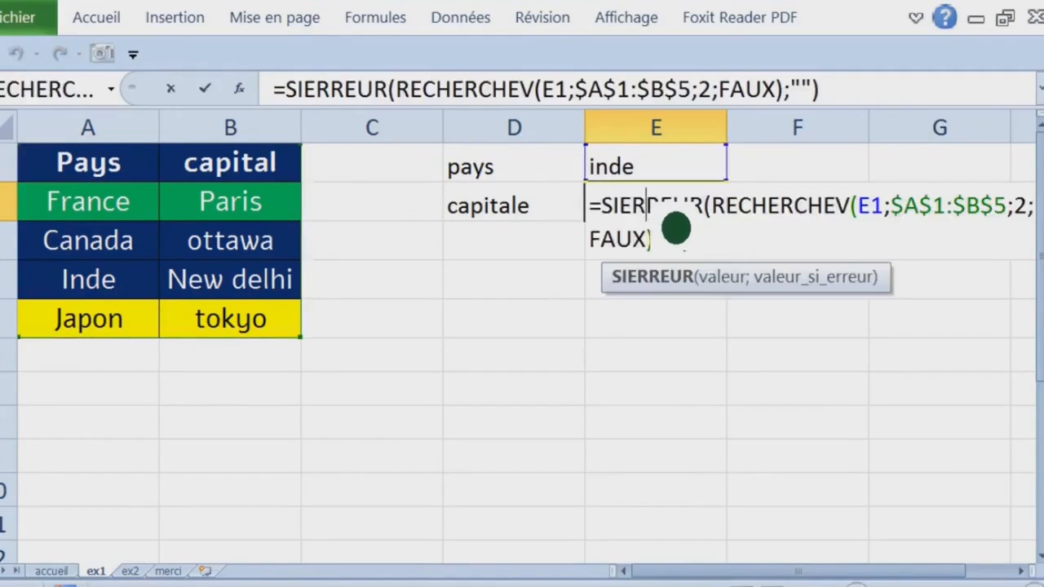
left_click_drag(603, 204, 825, 249)
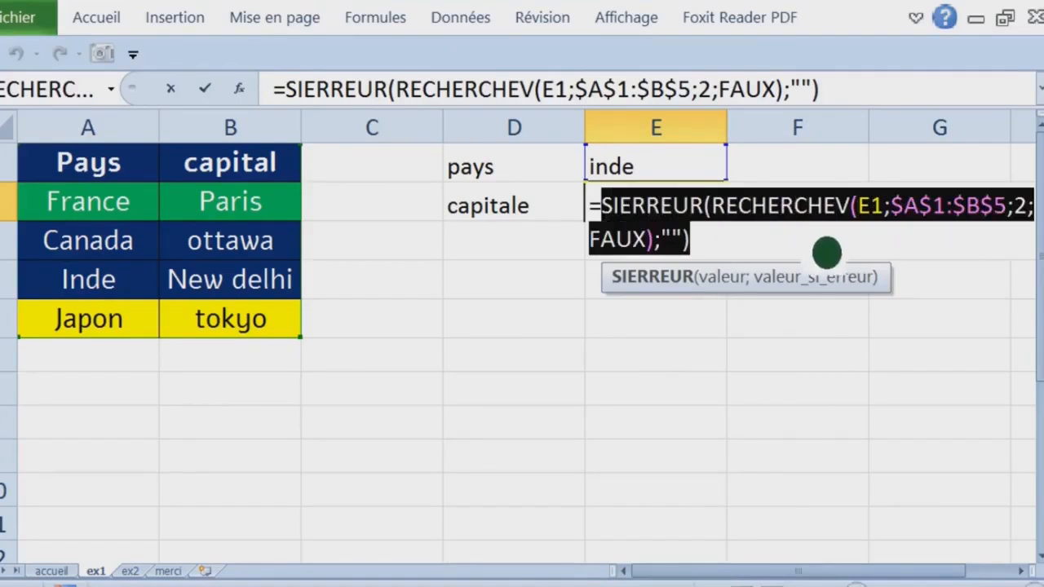
key("Escape")
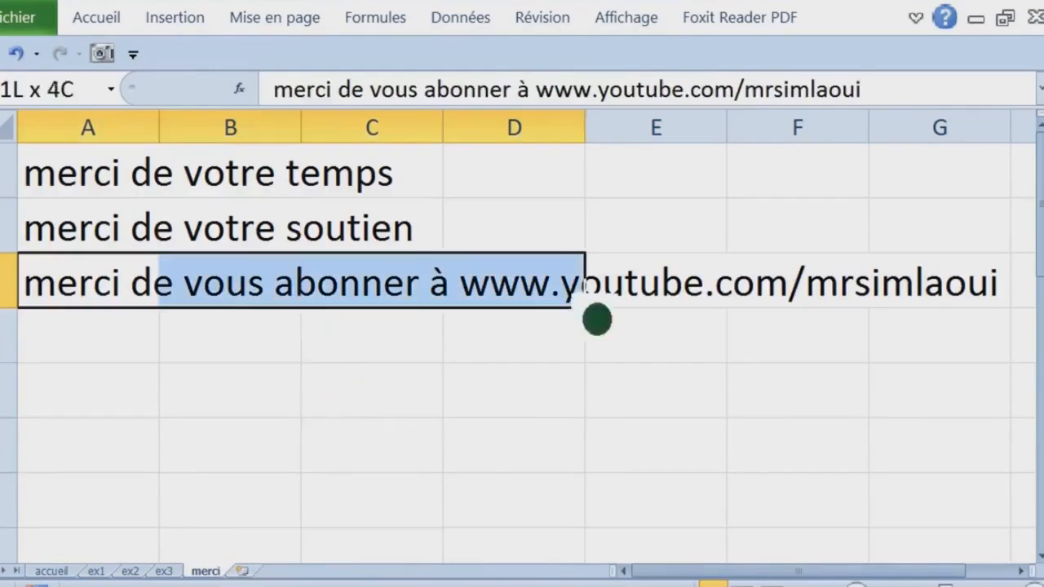
left_click_drag(596, 317, 903, 333)
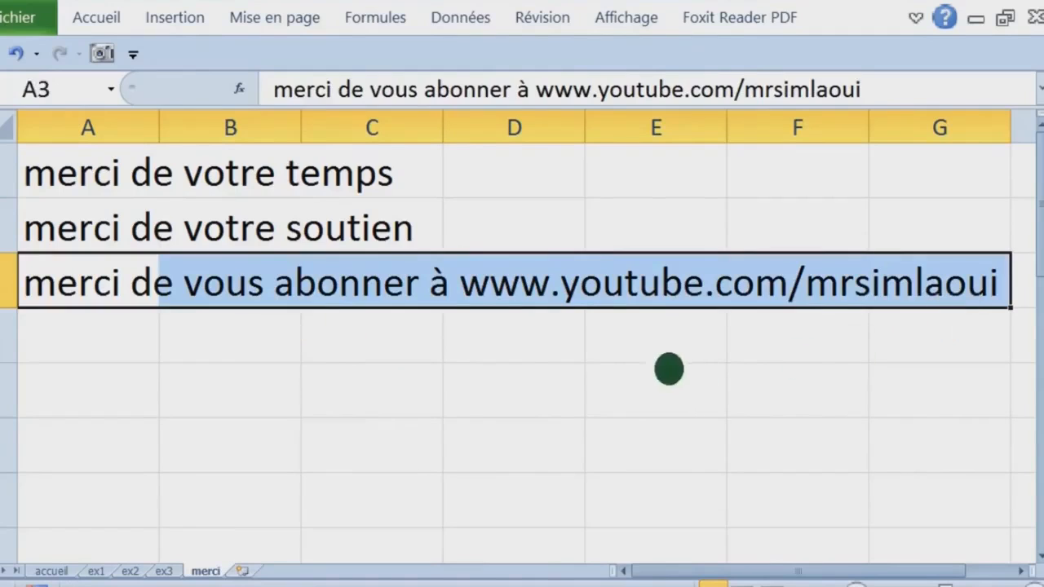
left_click(667, 357)
left_click_drag(98, 190, 989, 334)
left_click(795, 303)
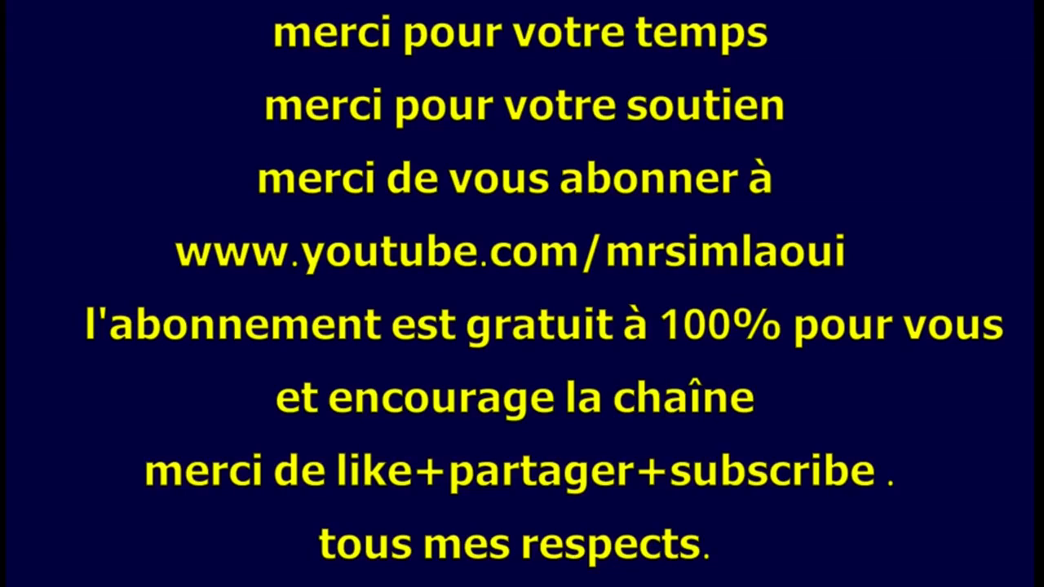